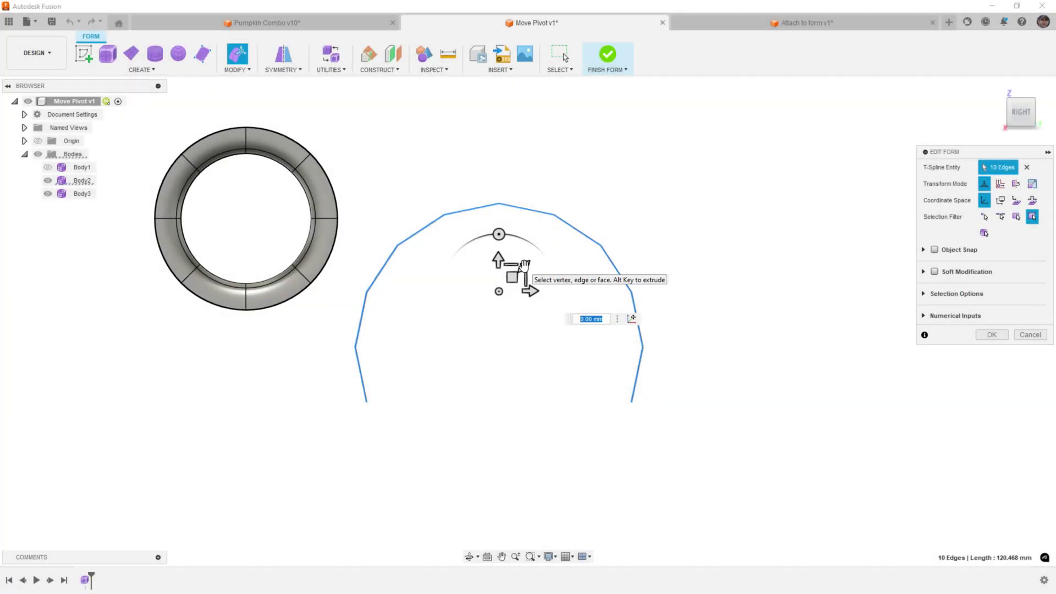
Try to extrude the arch's edge loop outward by scaling it about the default pivot, and undo the result
alt+drag(525, 267, 532, 259)
key(ctrl+z)
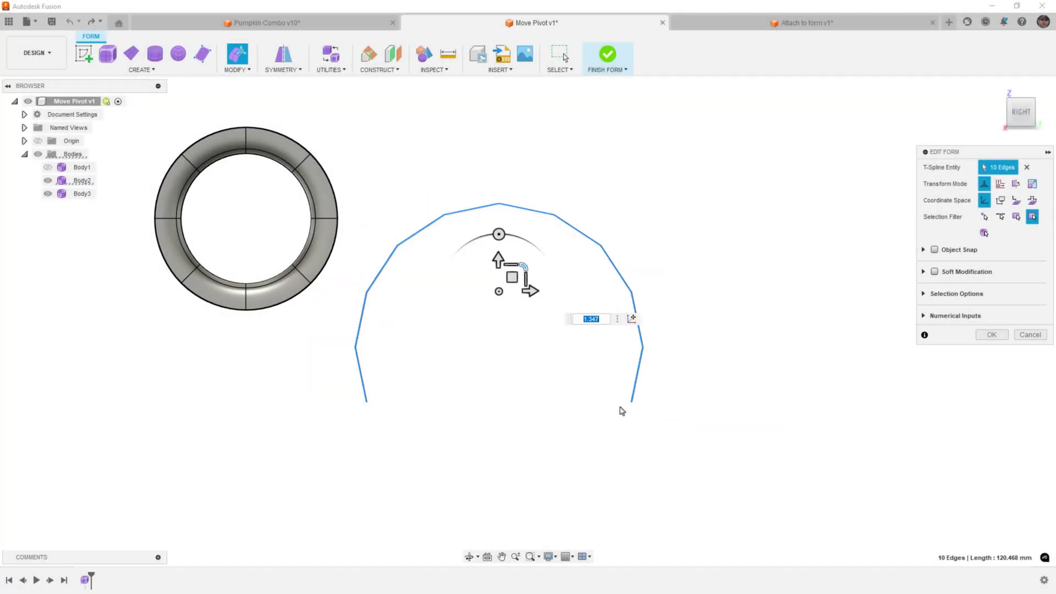
Place the edge loop's pivot on the arch's side vertex and move it 31 mm horizontally to the arch's centre
click(632, 318)
drag(386, 346, 531, 346)
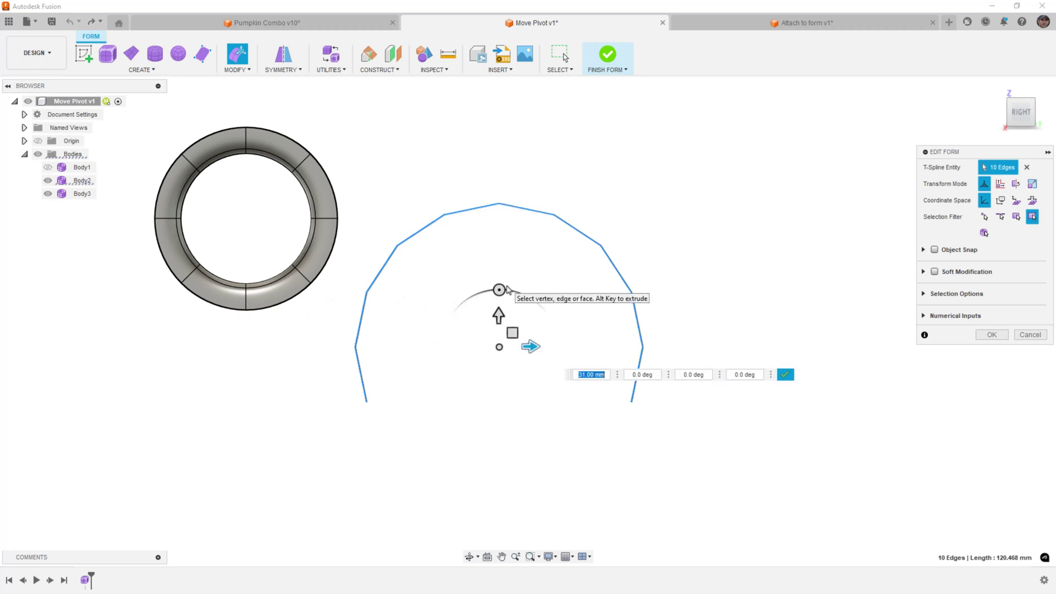
click(785, 375)
Extrude the arch's edge loop outward with a uniform scale of about 1.25 and switch the bodies to smooth display
alt+drag(525, 330, 531, 325)
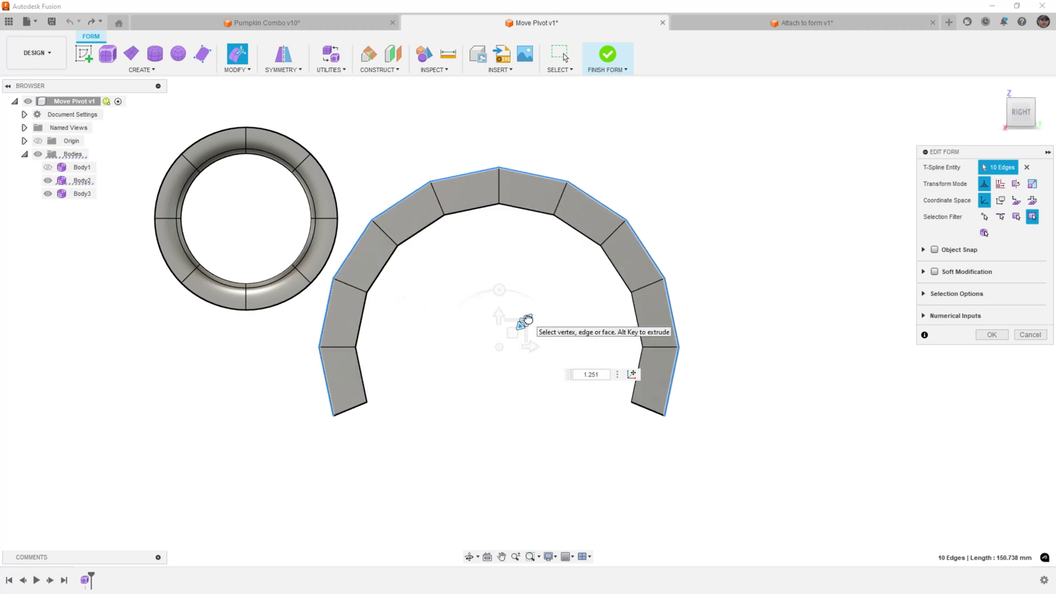
shift+middle_drag(401, 314, 519, 443)
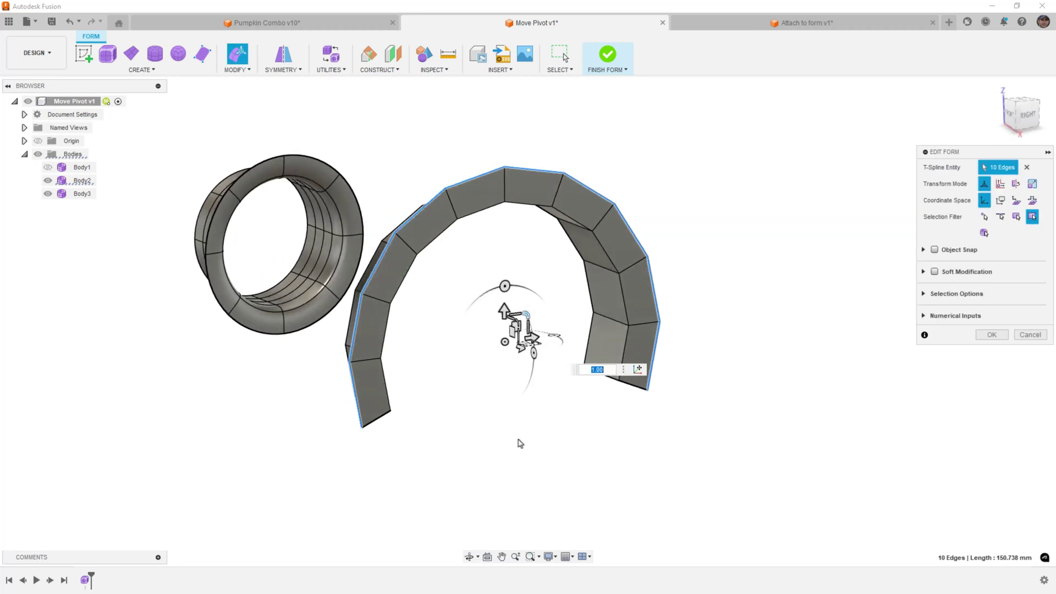
key(Return)
key(ctrl+3)
Delete the faces of the cylinder's lower half
shift+middle_drag(761, 266, 311, 169)
drag(196, 269, 322, 357)
key(Delete)
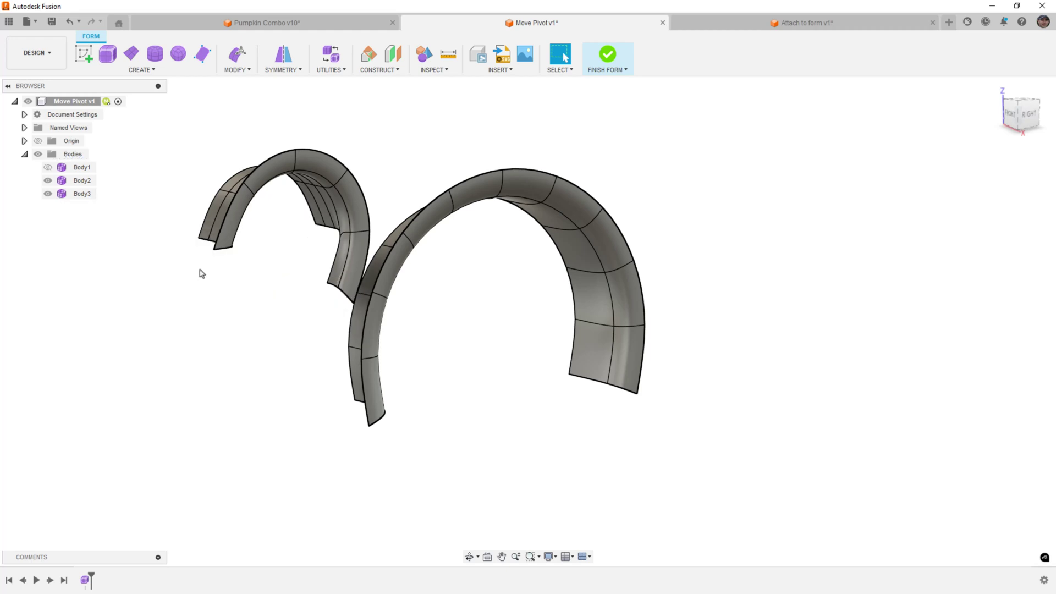
Delete Body3, hide the arch body Body2 and show the curved strip Body1
click(82, 194)
key(Delete)
click(47, 180)
click(48, 168)
key(F6)
scroll(740, 302, down, 3)
mouse_move(726, 360)
shift+middle_down()
mouse_move(740, 361)
mouse_move(726, 364)
shift+middle_up()
Extrude the lower edge loop of the curved strip straight down with Edit Form
click(391, 329)
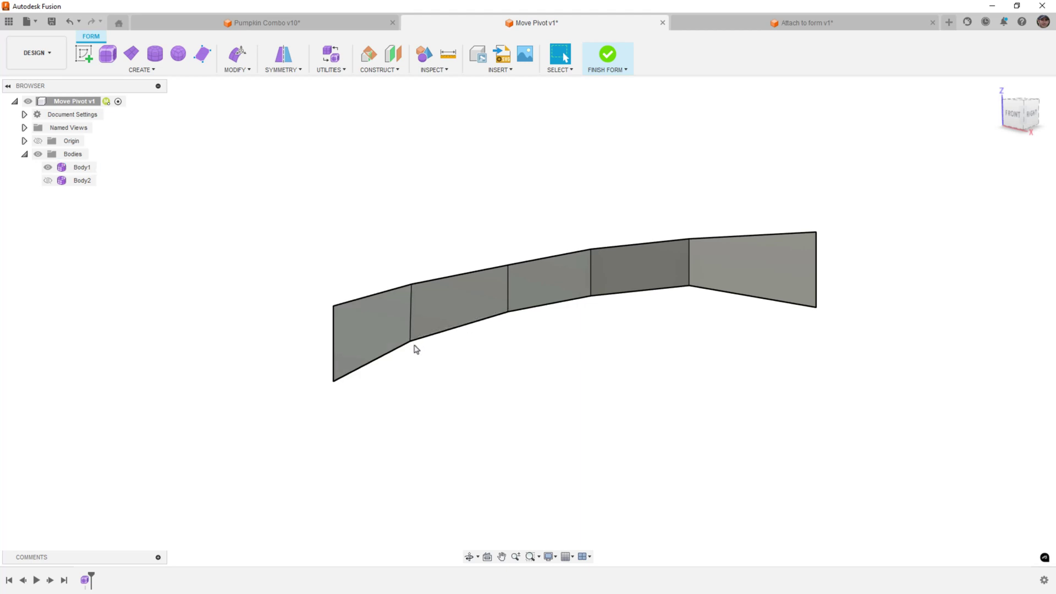
key(e)
double_click(717, 290)
click(1031, 114)
alt+drag(497, 266, 498, 331)
middle_drag(418, 383, 495, 431)
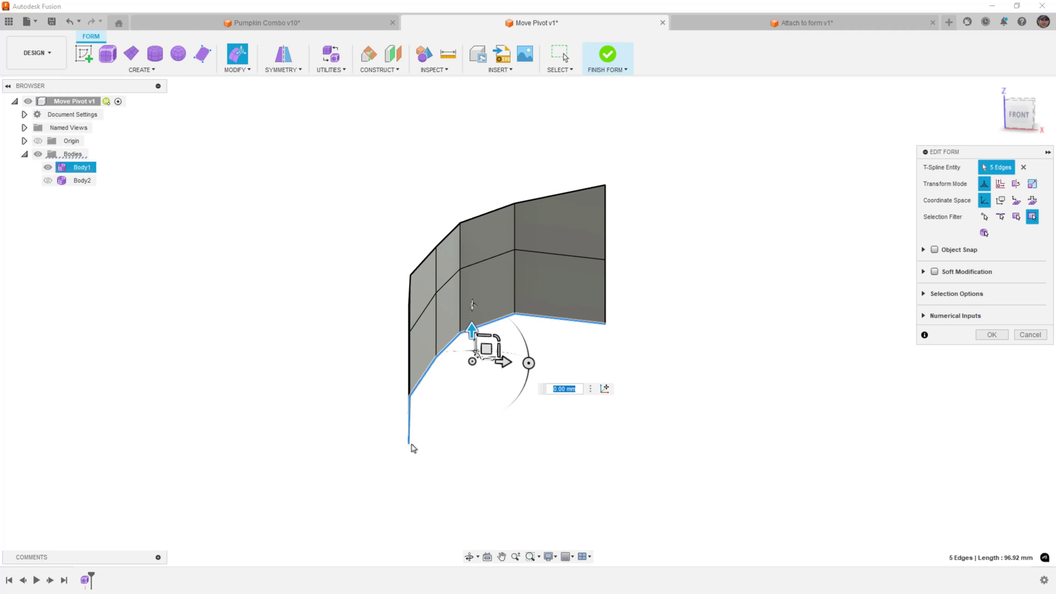
Reposition the pivot of the strip's lower edge loop and scale the loop to 0 to flatten its edges
click(1032, 114)
click(628, 389)
click(821, 380)
click(890, 407)
drag(835, 352, 838, 397)
text(0)
shift+middle_drag(840, 242, 838, 380)
drag(835, 410, 837, 352)
text(0)
click(880, 411)
Inspect the strip's shape in smooth display and return to box display
shift+middle_drag(875, 415, 577, 406)
click(608, 347)
key(alt+3)
click(648, 450)
shift+middle_drag(648, 450, 613, 388)
key(alt+1)
Set the pivot of the strip's selected edge loop to a new point and adjust the loop about it
double_click(612, 387)
click(725, 421)
click(760, 360)
click(1041, 386)
click(1021, 104)
drag(850, 384, 851, 388)
shift+middle_drag(781, 440, 780, 388)
Flatten the strip's six middle-row vertices using the Select Parallel Plane direction and the Control Points flatten type
click(842, 235)
click(237, 70)
click(242, 281)
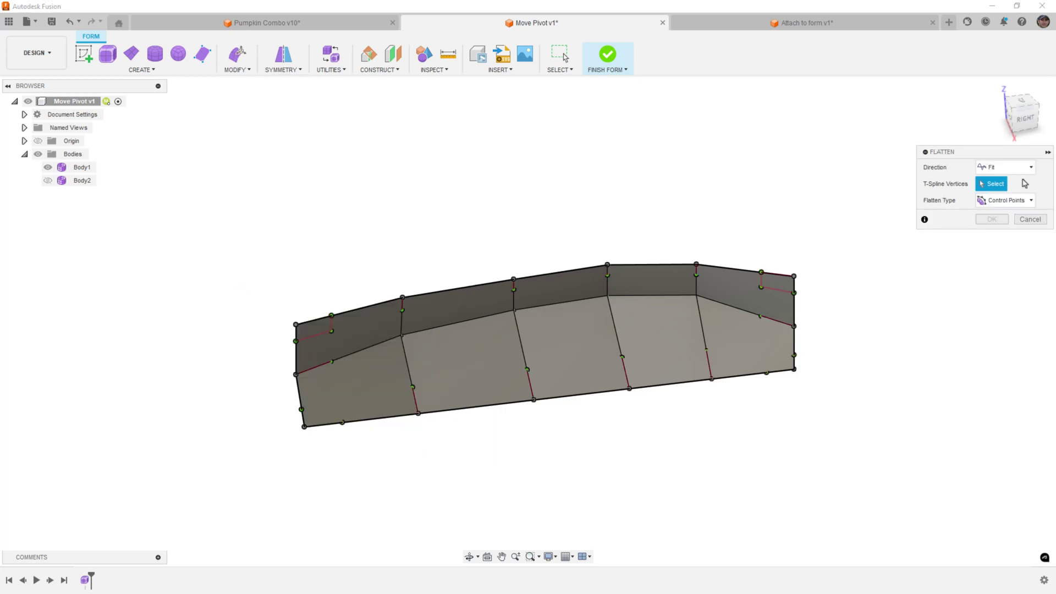
click(1004, 167)
click(993, 202)
click(991, 200)
click(794, 326)
click(696, 295)
click(607, 295)
click(513, 310)
click(401, 335)
click(295, 375)
click(1021, 117)
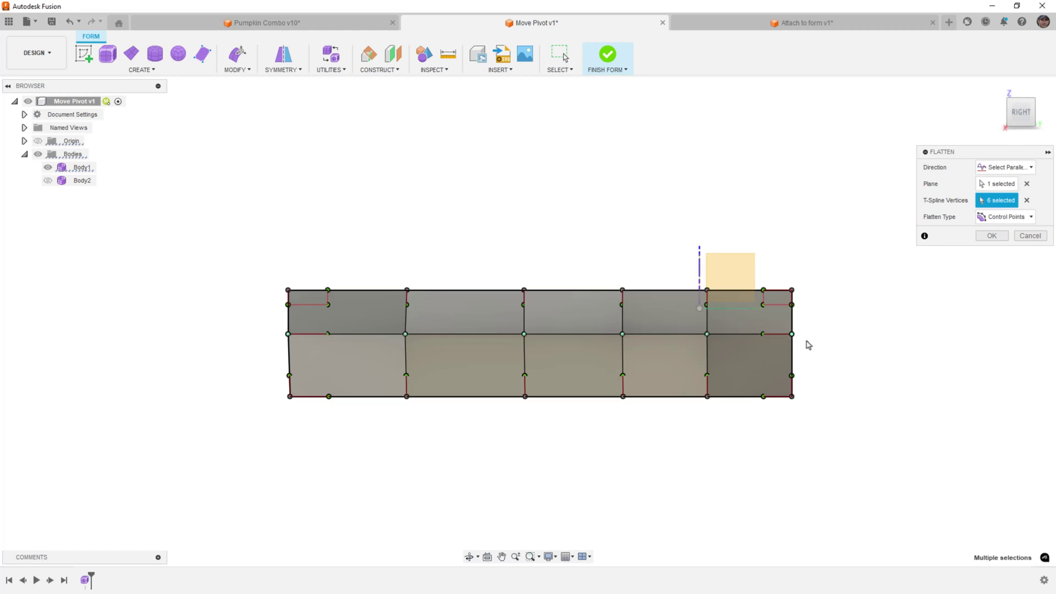
key(Return)
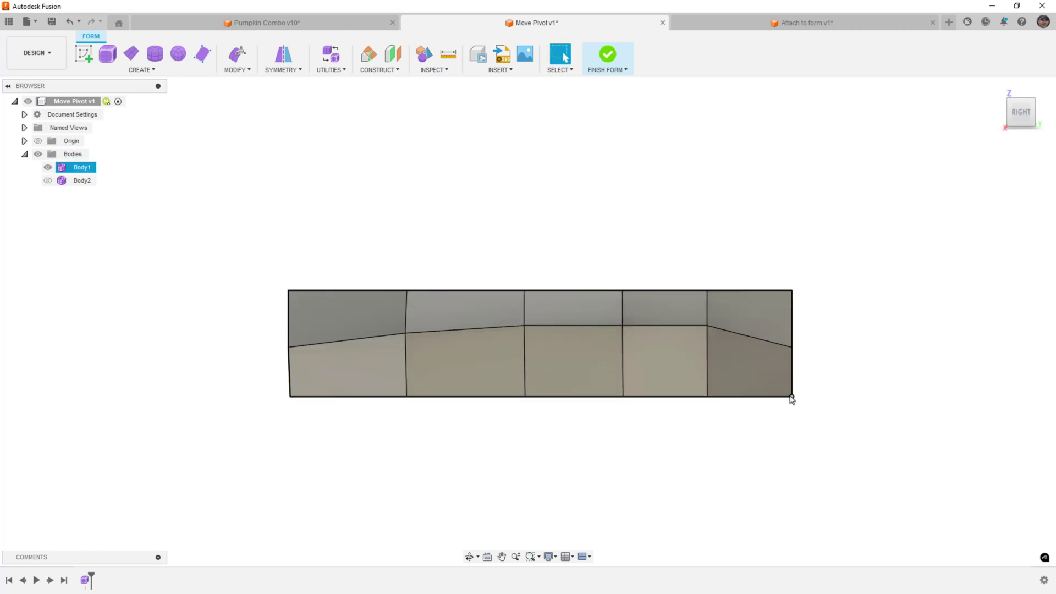
Select the strip's upper edge loop and reshape it with Edit Form in the front view
double_click(360, 291)
click(240, 56)
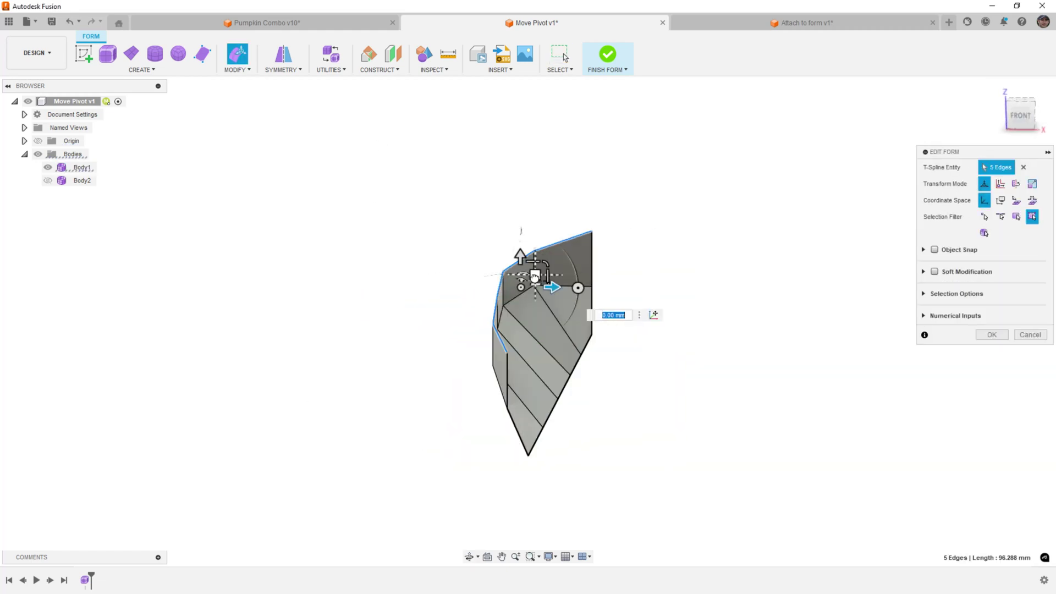
drag(534, 275, 496, 222)
shift+middle_drag(514, 340, 396, 340)
drag(518, 179, 498, 182)
click(1021, 113)
Relocate the pivot of the strip's upper edge loop, transform the loop about it and show the form in smooth display
click(886, 335)
double_click(725, 188)
click(664, 268)
click(764, 176)
click(769, 268)
drag(775, 147, 790, 231)
key(Return)
shift+middle_drag(544, 330, 571, 427)
key(alt+3)
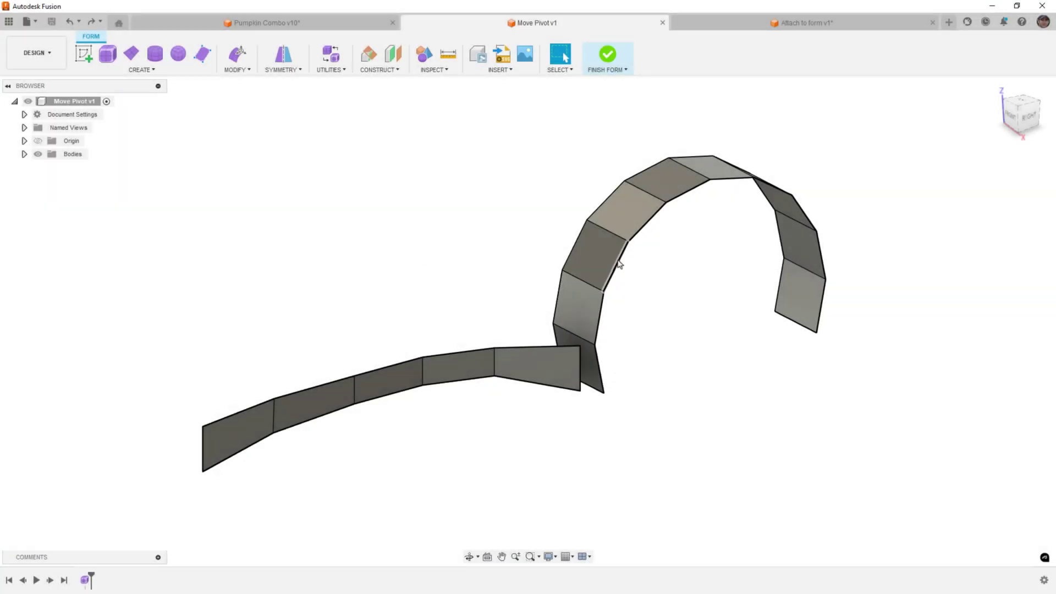
Examine the arch's open edge loop and a face of the curved strip by selecting them
double_click(620, 264)
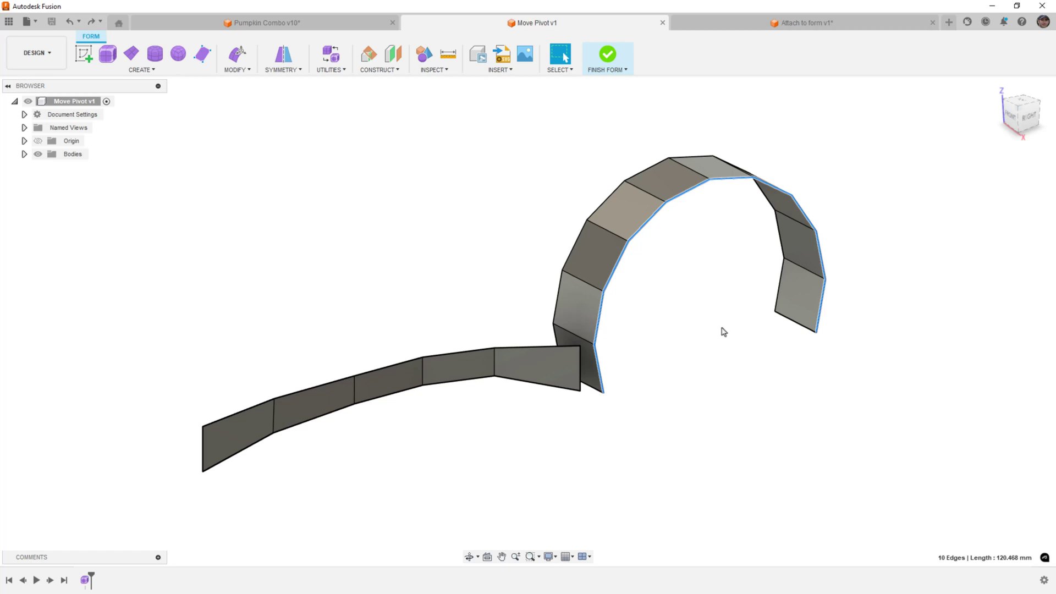
click(473, 376)
mouse_move(474, 401)
shift+middle_down()
mouse_move(426, 396)
mouse_move(405, 365)
mouse_move(384, 393)
mouse_move(356, 398)
mouse_move(513, 394)
mouse_move(455, 389)
mouse_move(445, 406)
mouse_move(457, 413)
shift+middle_up()
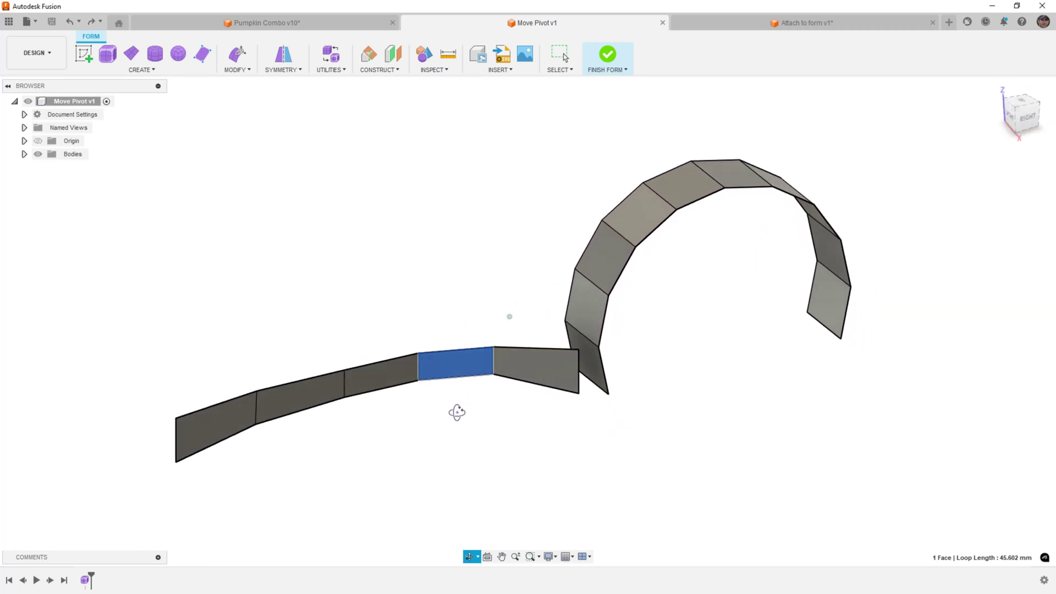
click(606, 406)
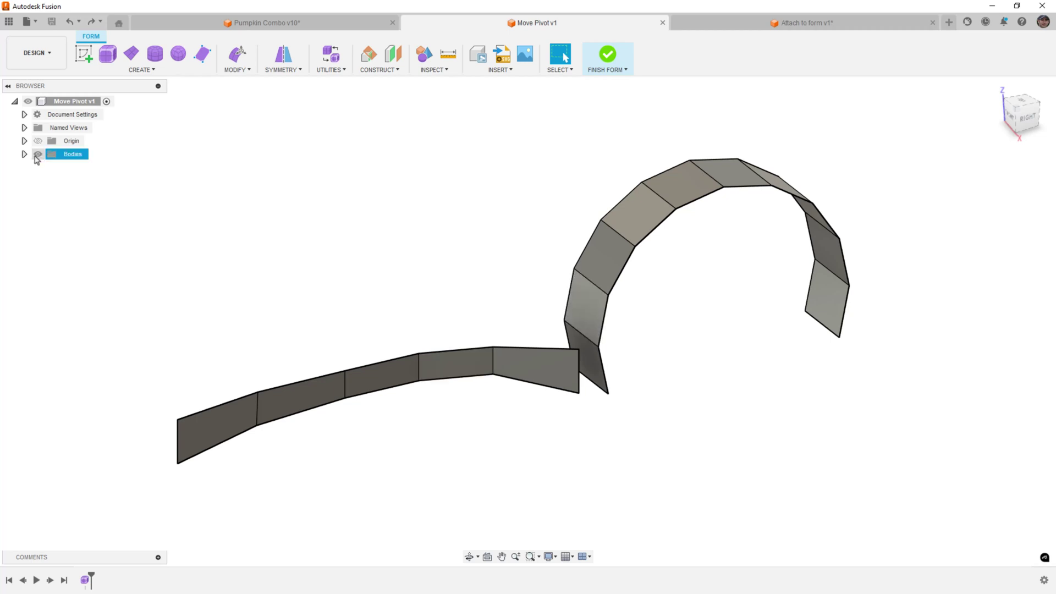
Hide the curved strip Body1 and display only the arch Body2
click(25, 154)
click(48, 181)
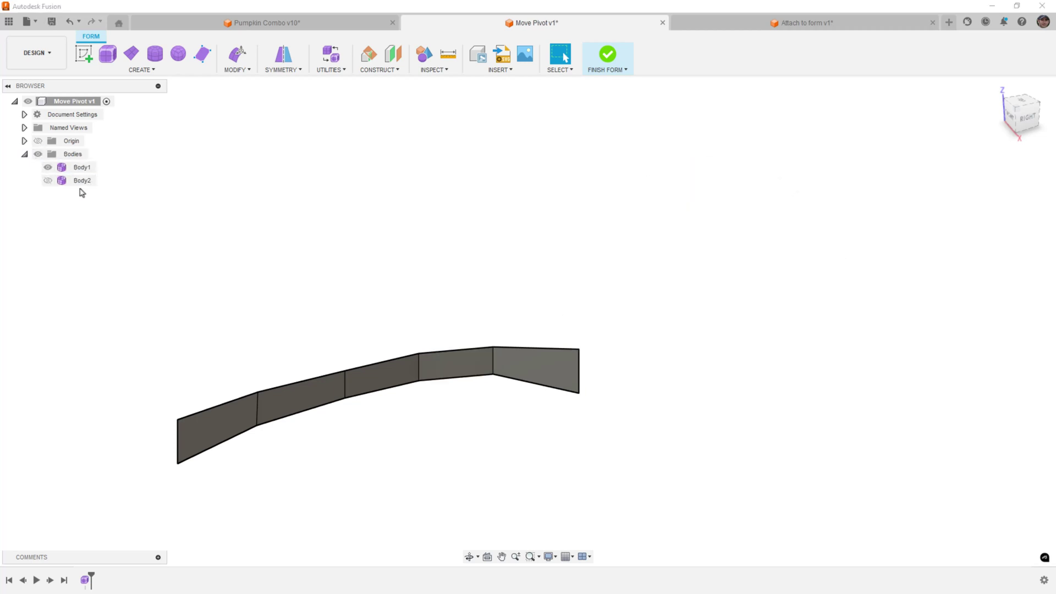
click(49, 181)
click(48, 167)
middle_drag(676, 275, 467, 293)
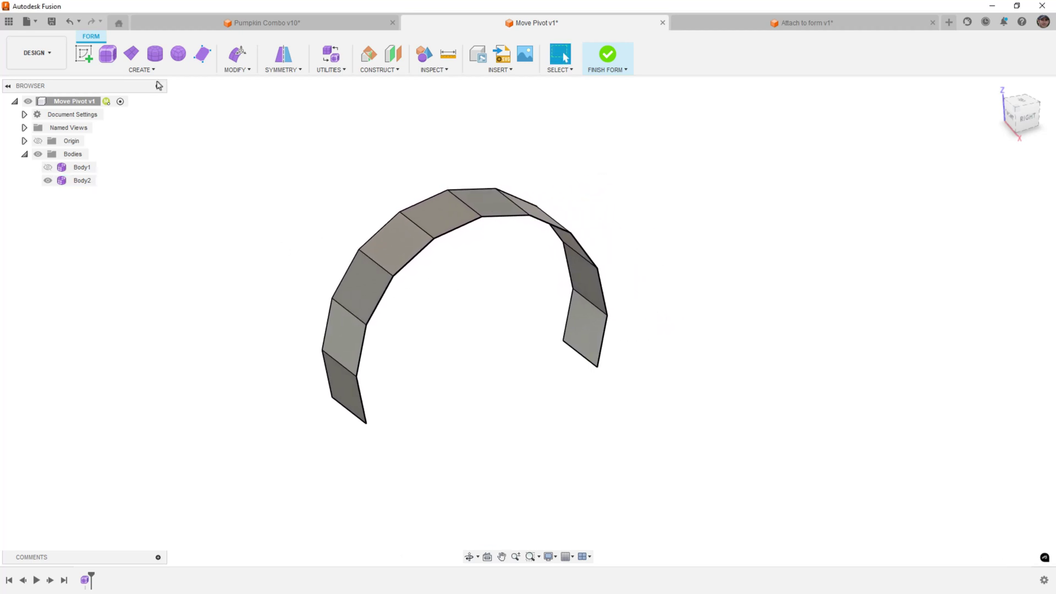
Create a one-sided cylinder beside the arch, about 28 mm in diameter and 14 mm high, with 8 diameter and 4 height faces
click(156, 55)
click(265, 332)
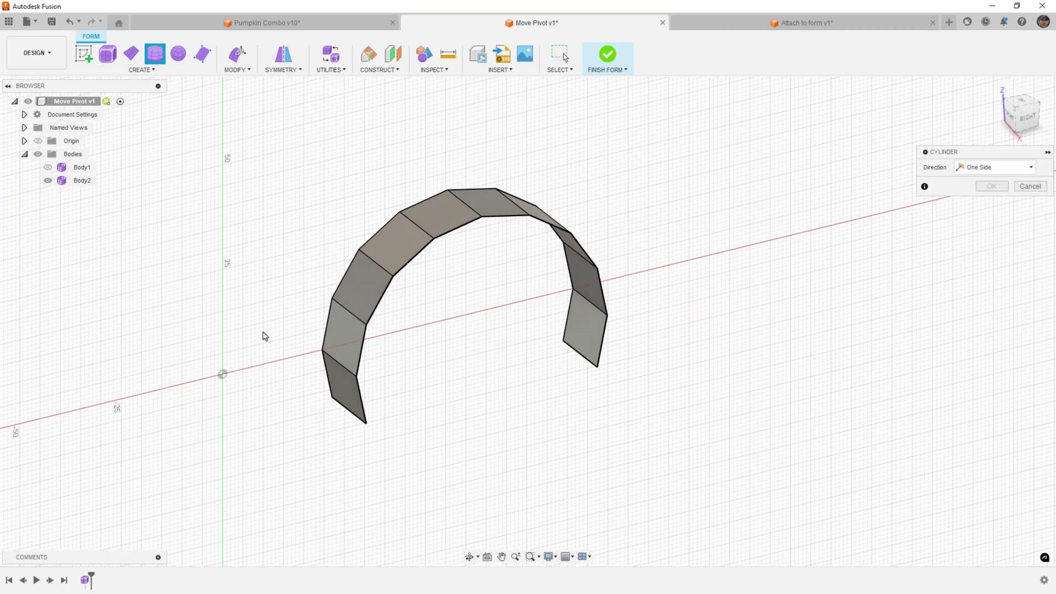
click(227, 261)
click(256, 300)
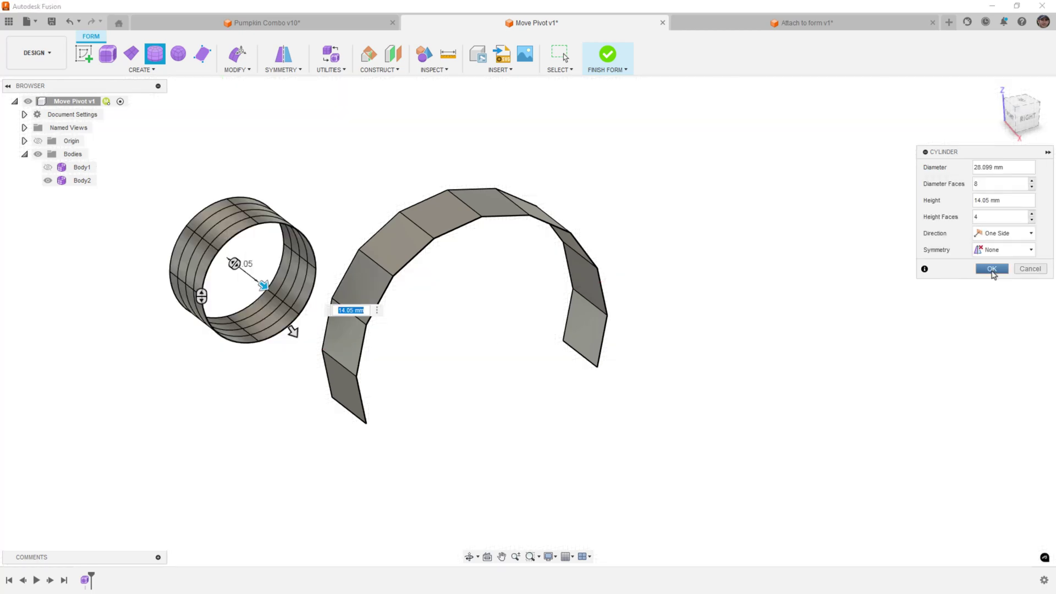
click(992, 269)
Extrude the cylinder's front edge loop outward into a flange with a uniform scale of about 1.4
double_click(313, 250)
click(237, 54)
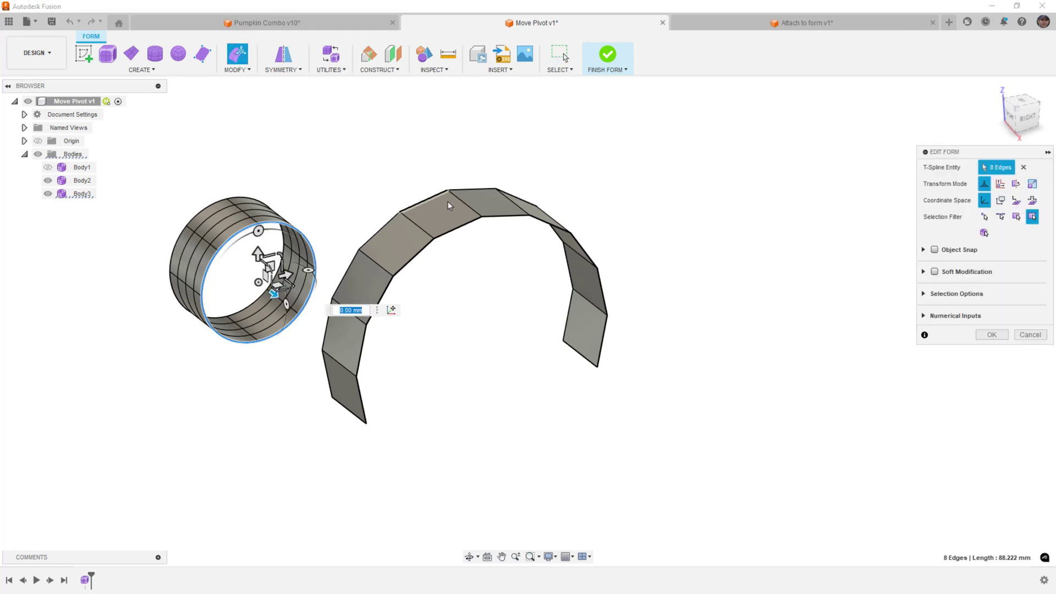
click(999, 120)
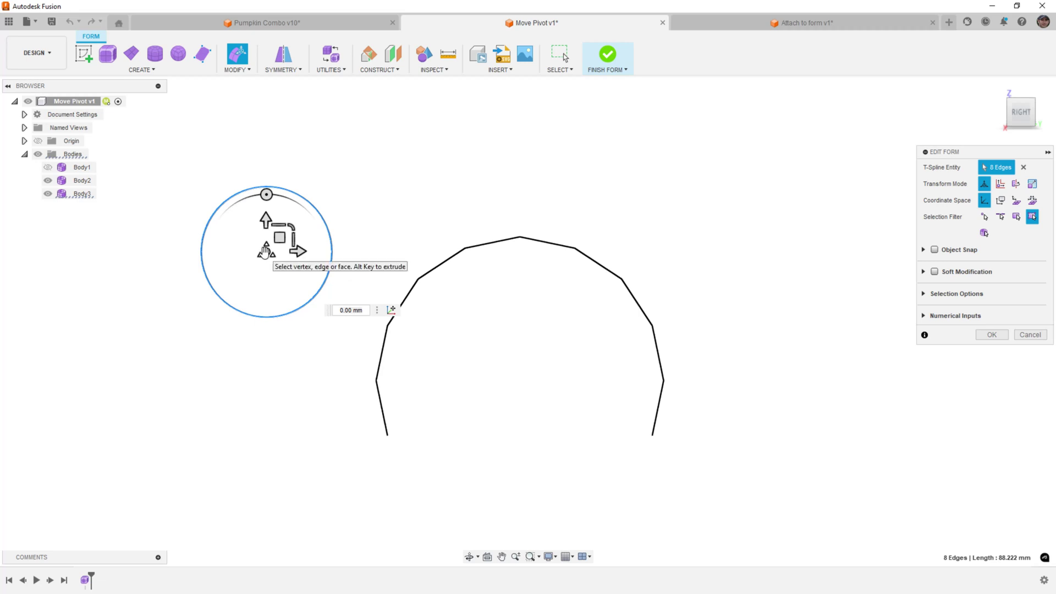
drag(291, 223, 298, 222)
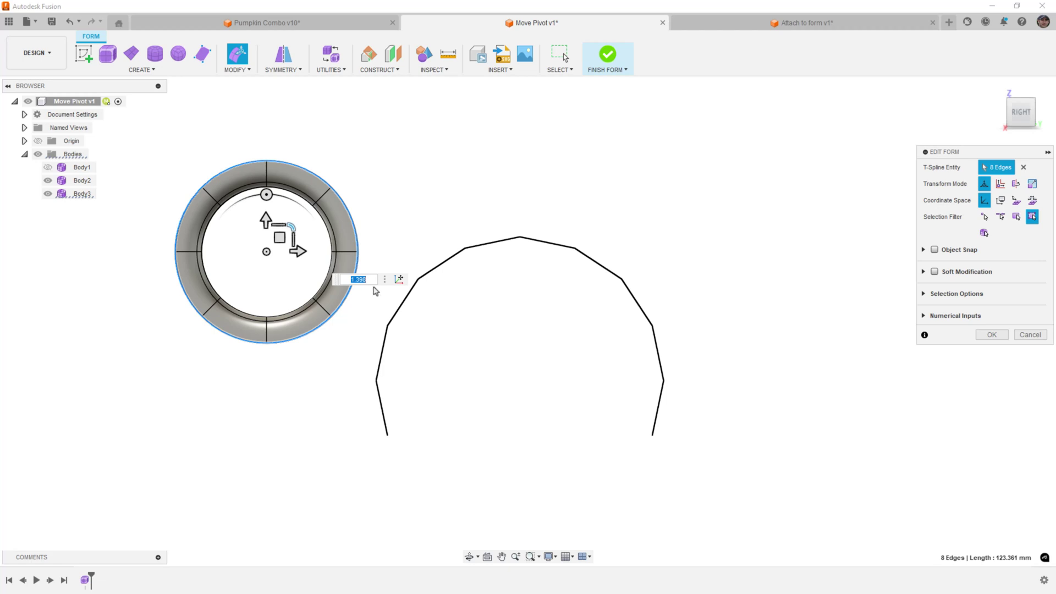
click(415, 184)
Select the arch's front edge loop of 10 edges for Edit Form in the right view
middle_drag(421, 217, 435, 217)
shift+middle_drag(455, 280, 457, 302)
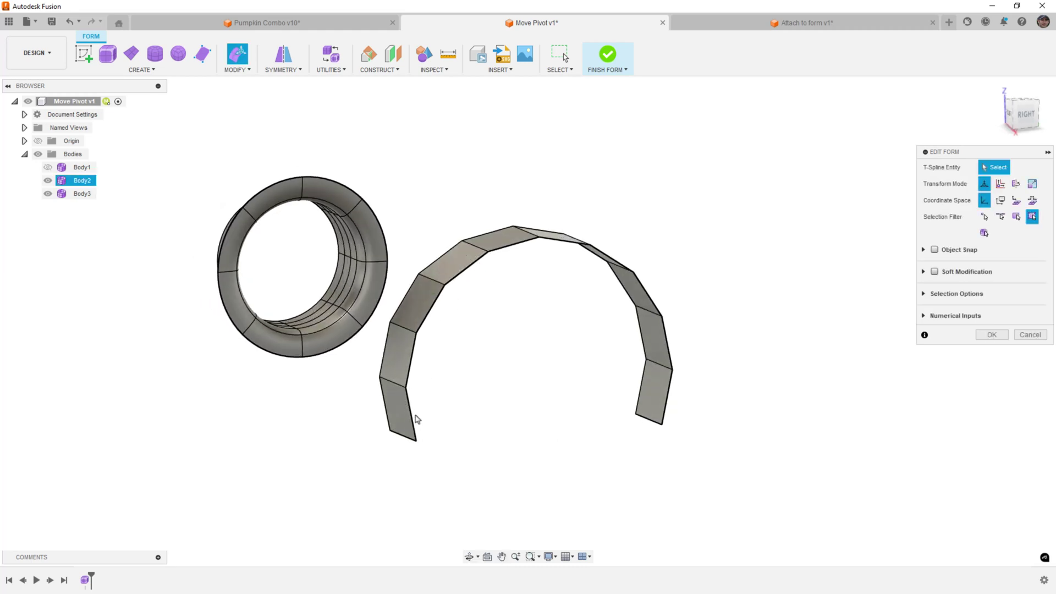
double_click(471, 265)
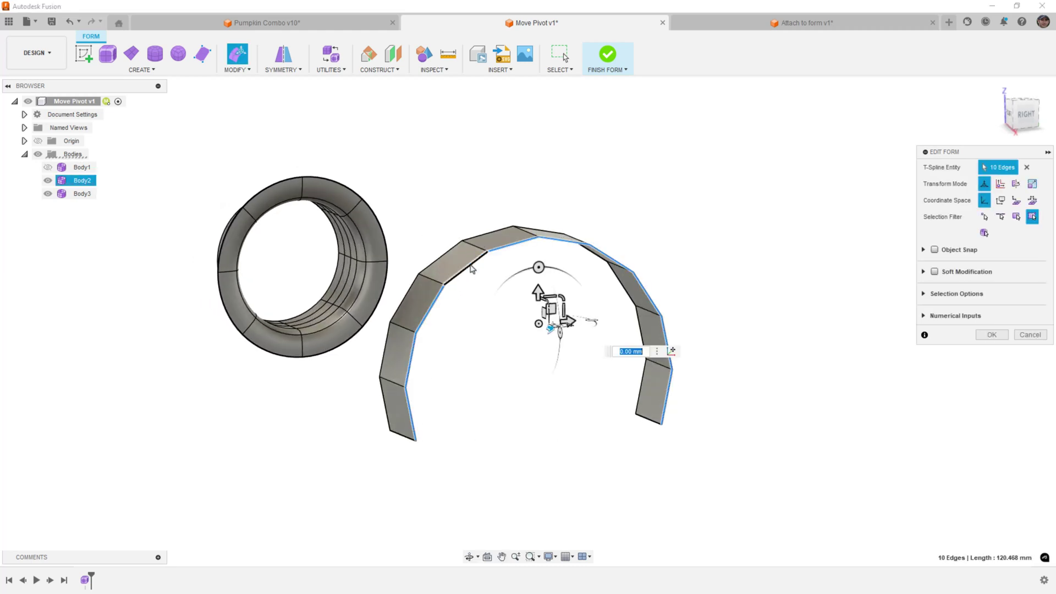
click(1030, 125)
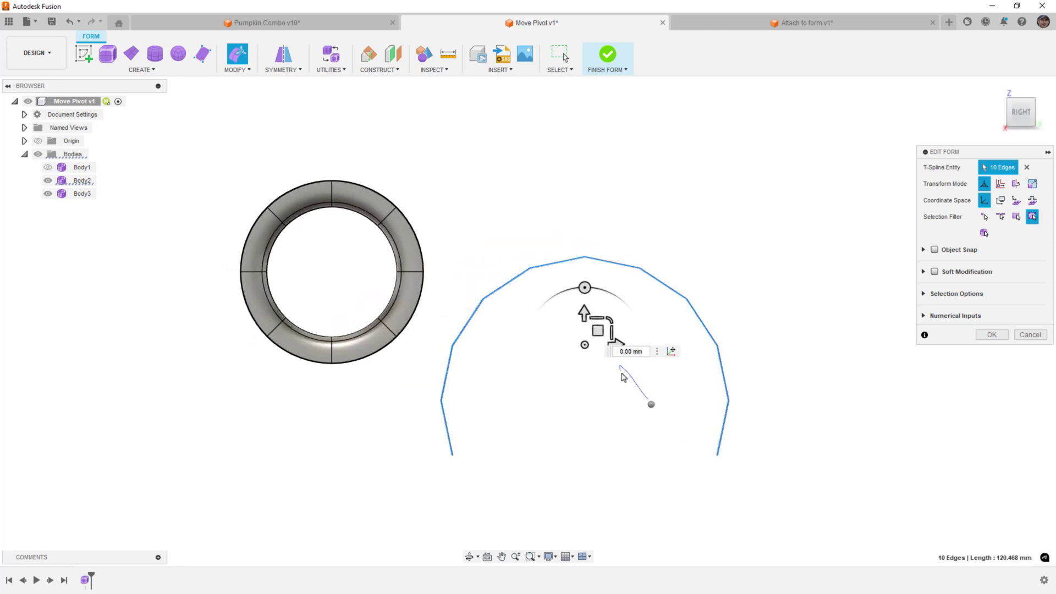
key(Escape)
middle_drag(618, 384, 560, 348)
middle_drag(371, 204, 346, 193)
click(238, 55)
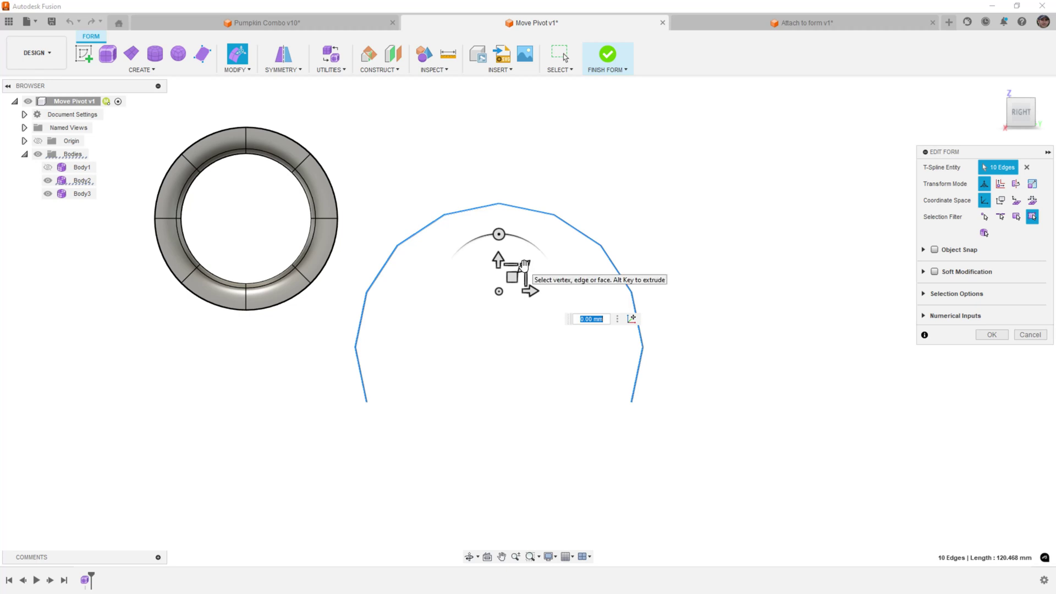
Try to extrude the arch's edge loop about its default pivot with a scale of about 1.35, and undo the extrusion
alt+drag(524, 267, 527, 266)
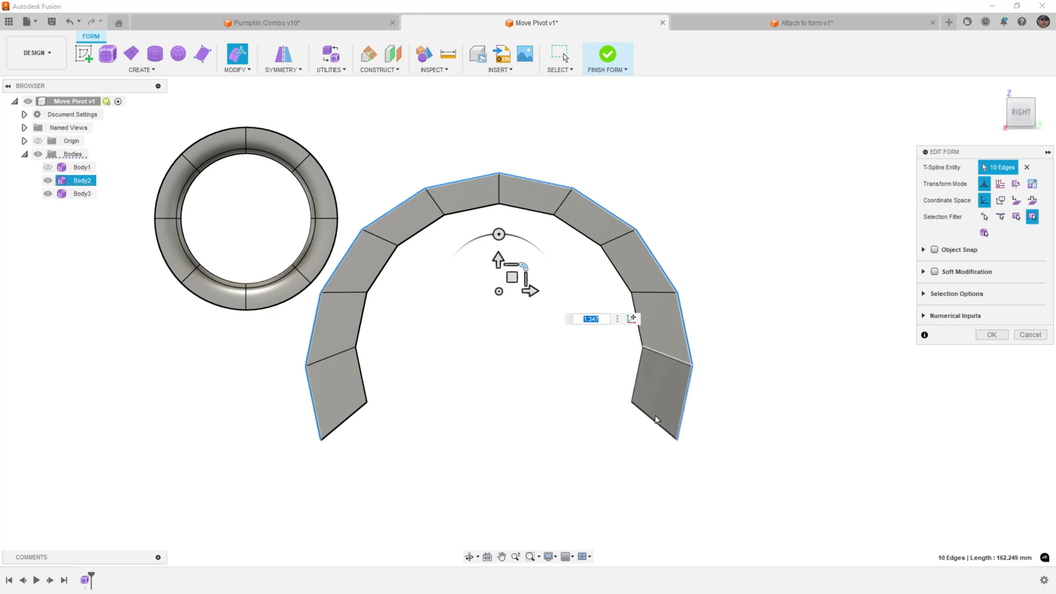
key(ctrl+z)
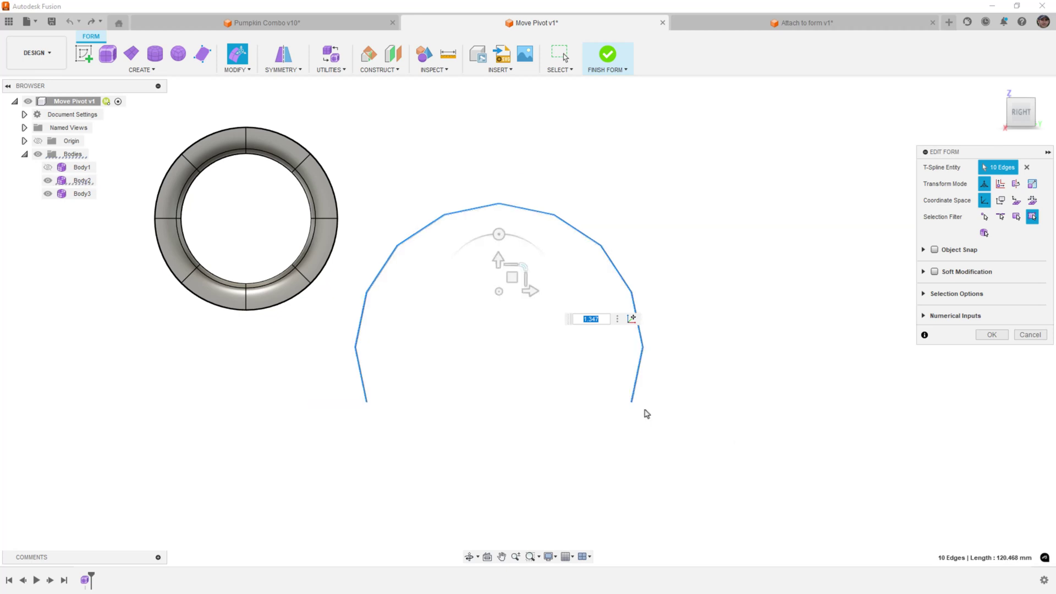
Set the edge loop's pivot on the arch's widest side vertex and shift it 31 mm horizontally to the true centre
click(632, 319)
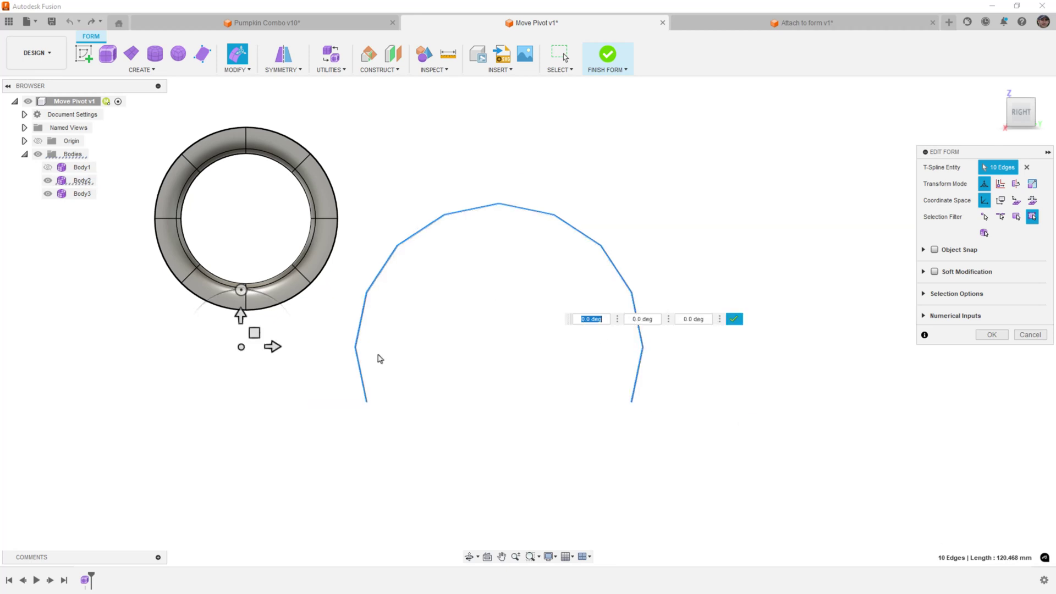
click(356, 347)
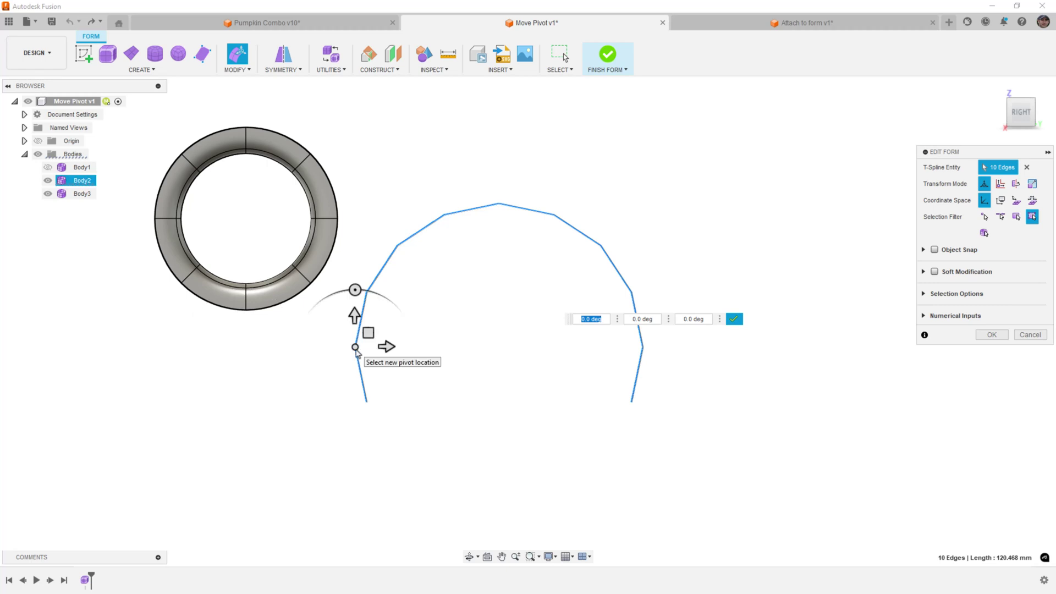
click(355, 348)
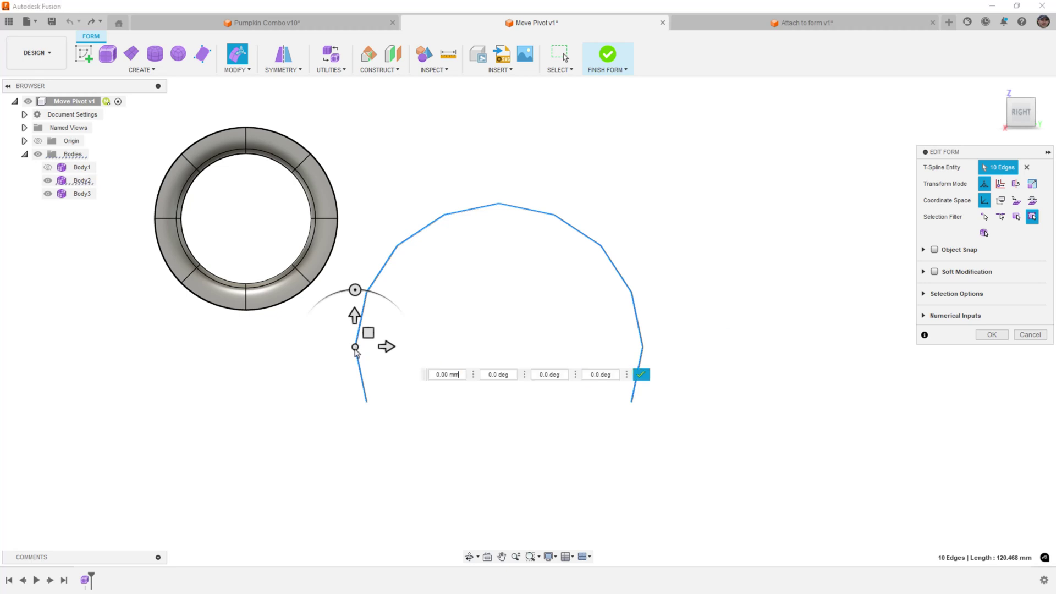
drag(379, 346, 530, 347)
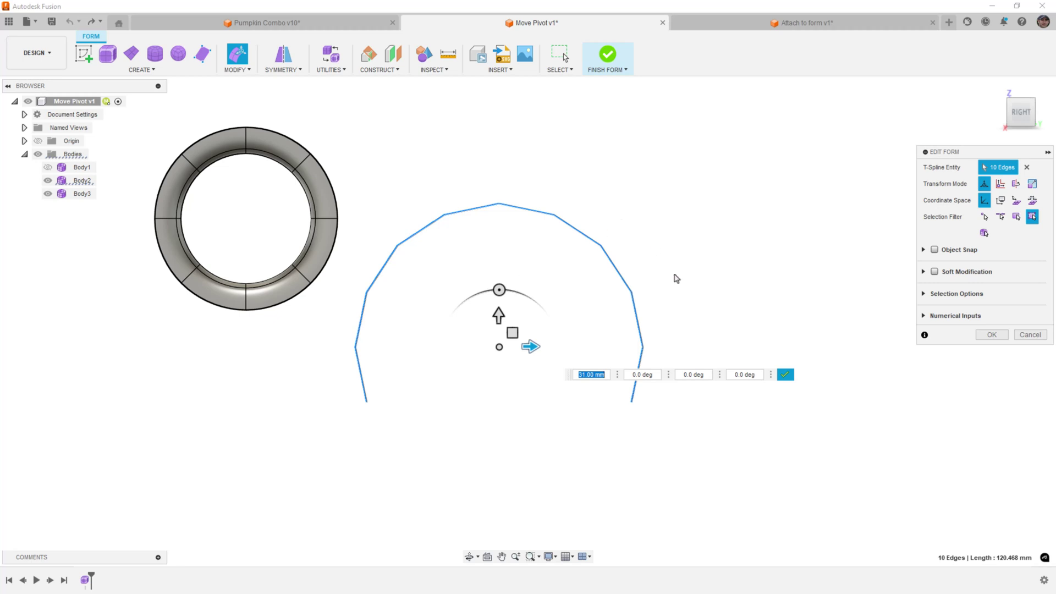
click(785, 375)
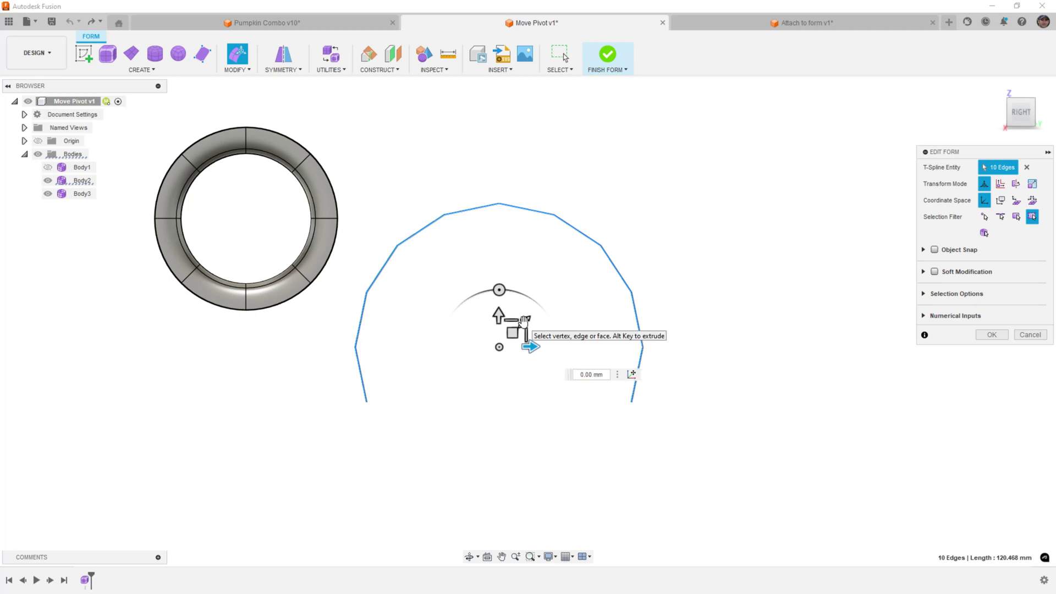
Extrude the arch's edge loop outward about the centred pivot with a scale of about 1.25 and clear the selection
alt+drag(525, 322, 528, 325)
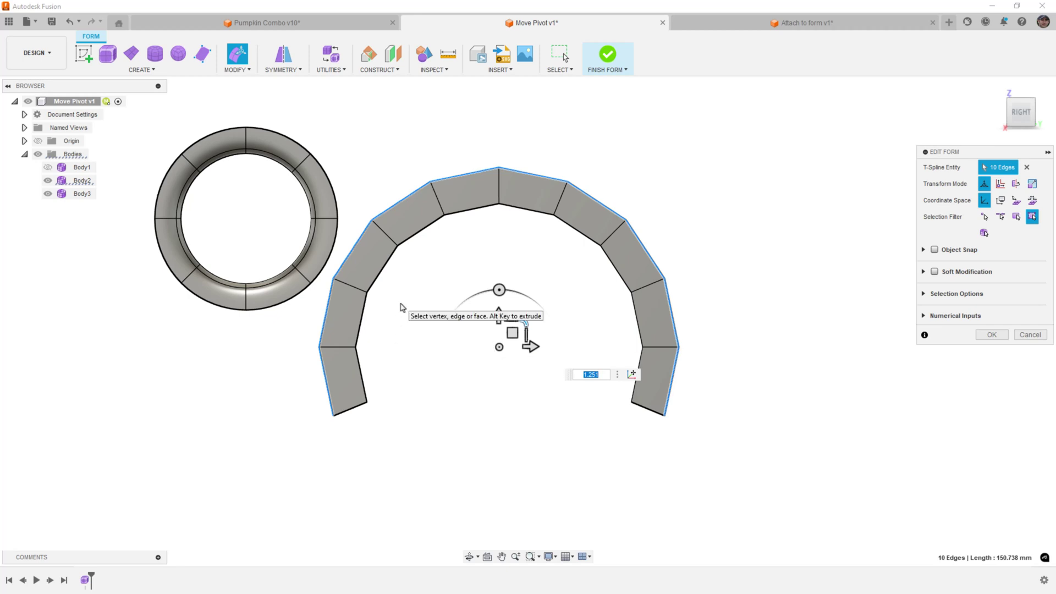
shift+middle_drag(500, 426, 520, 444)
click(786, 435)
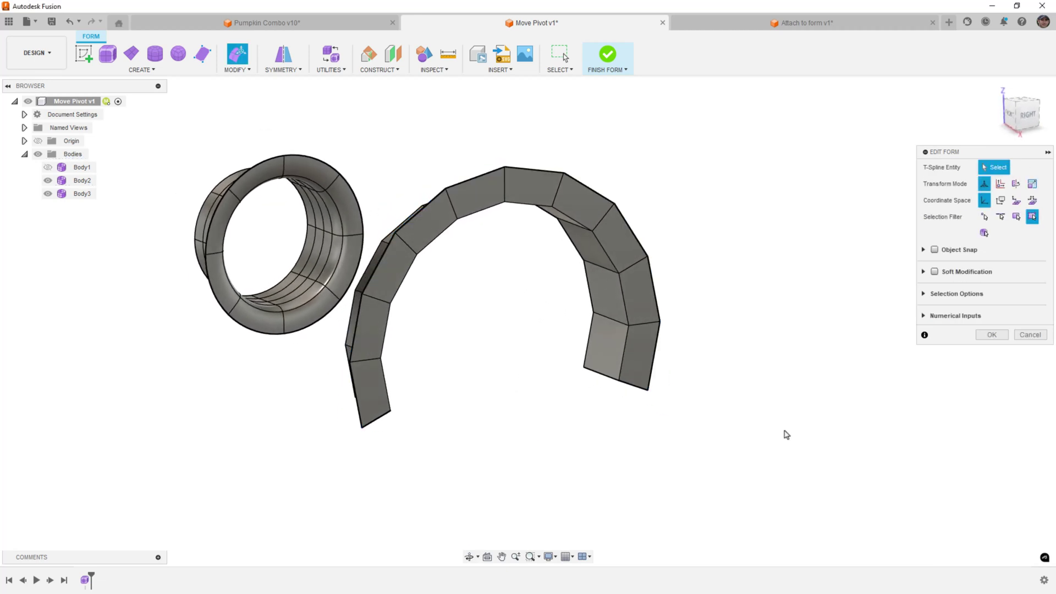
Finish the arch's form edit and switch the bodies to smooth display
click(991, 335)
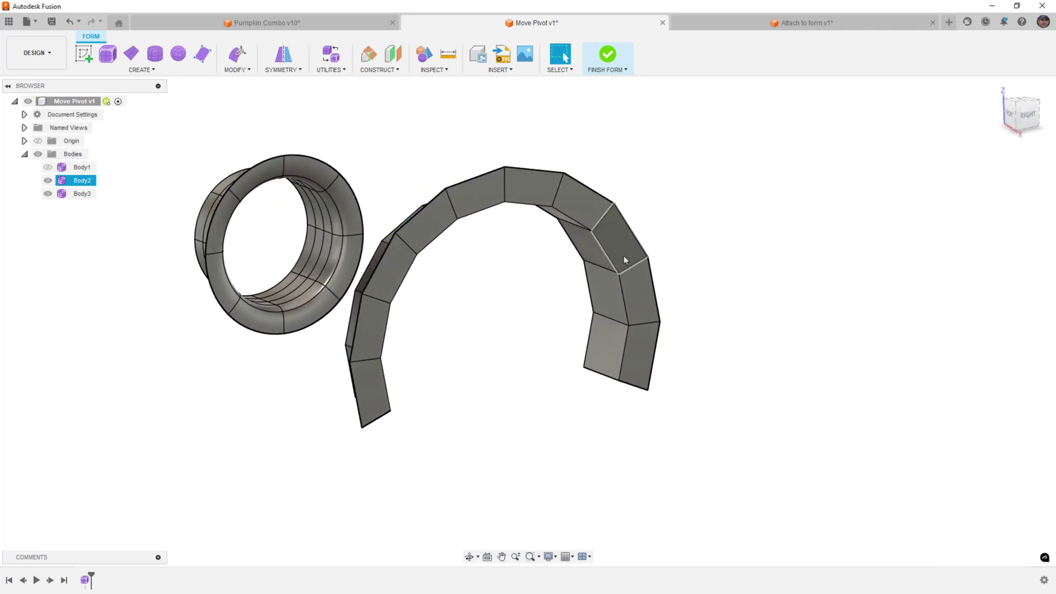
key(alt+3)
mouse_move(770, 264)
shift+middle_down()
mouse_move(737, 231)
mouse_move(698, 231)
mouse_move(638, 263)
mouse_move(769, 261)
shift+middle_up()
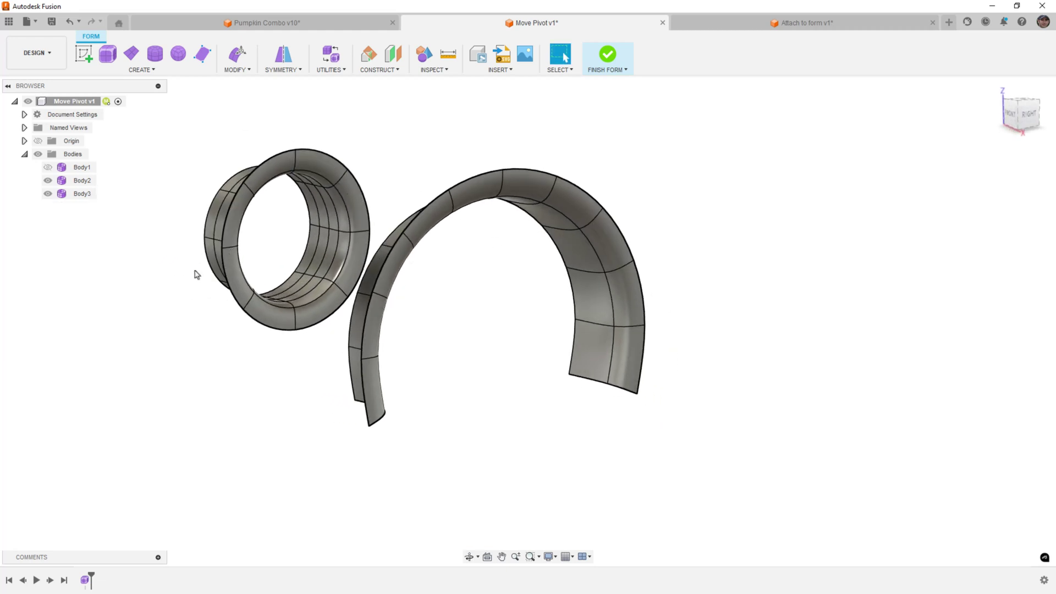
Delete the smaller ring's lower faces and remove the remainder of that body, Body3
drag(197, 275, 324, 360)
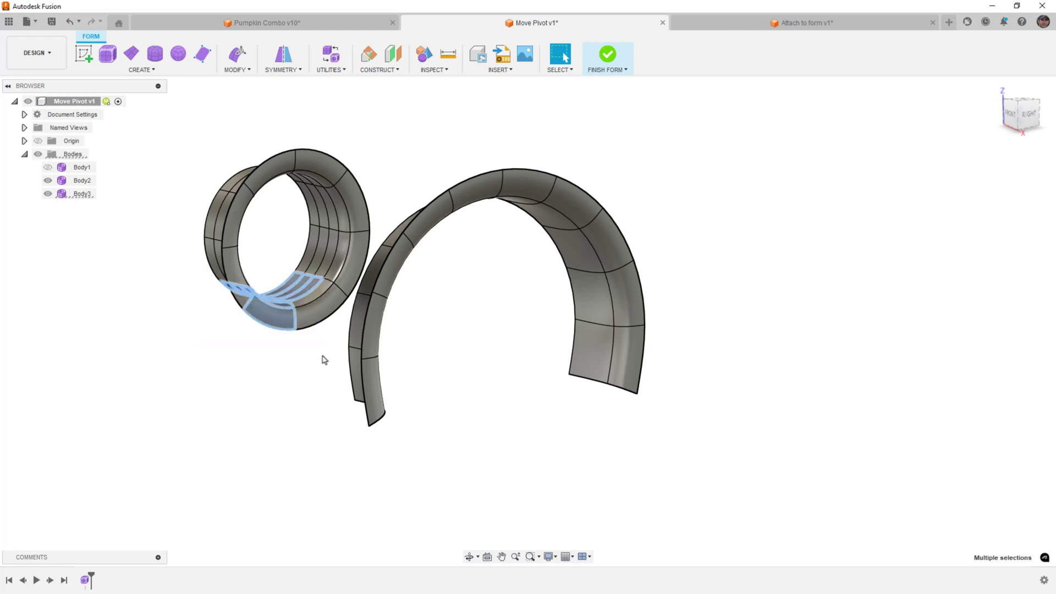
key(Delete)
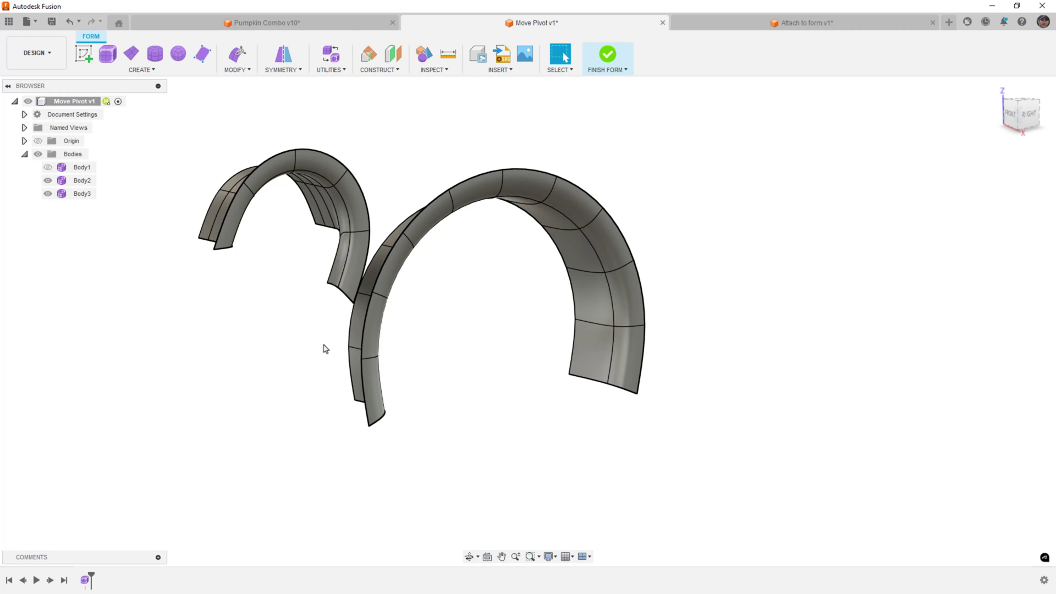
click(83, 195)
Hide the arch Body2, show the curved strip Body1 and bring it fully into view
ctrl+click(82, 180)
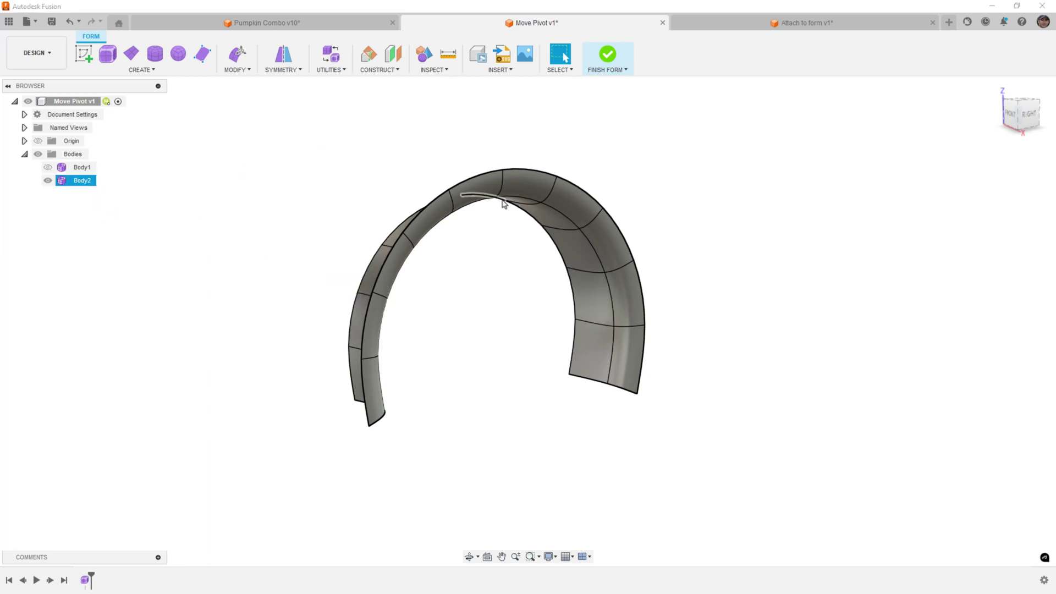
click(48, 180)
click(48, 167)
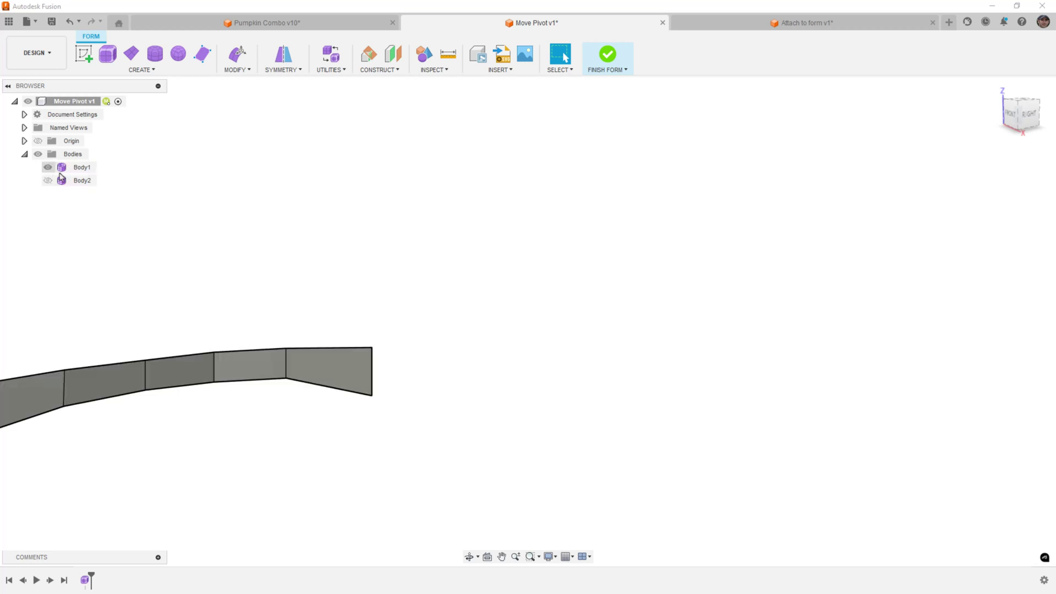
key(F6)
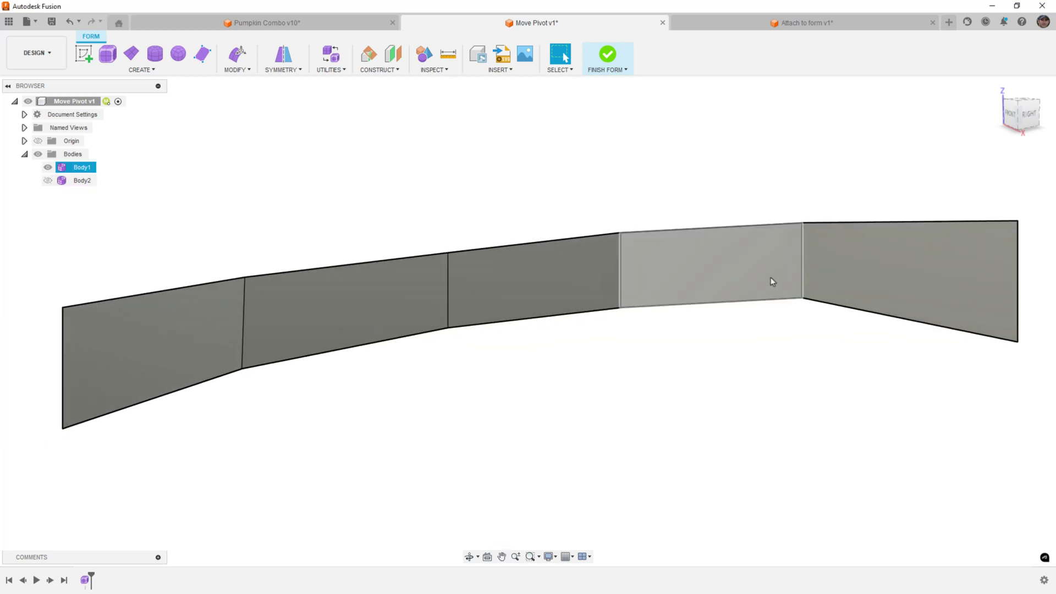
scroll(740, 302, down, 5)
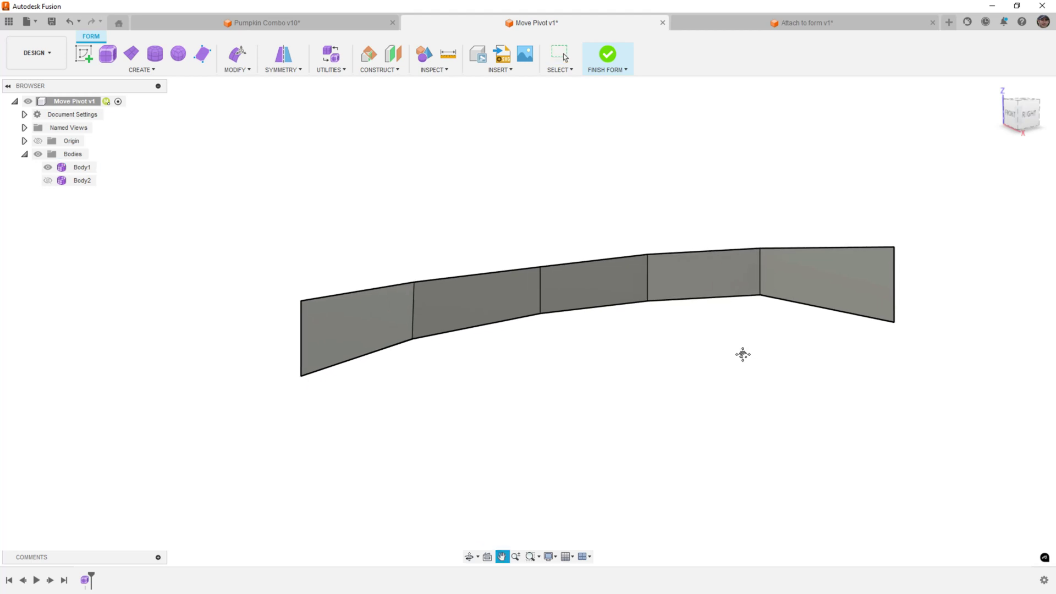
mouse_move(730, 368)
shift+middle_down()
mouse_move(714, 337)
mouse_move(688, 348)
mouse_move(742, 360)
shift+middle_up()
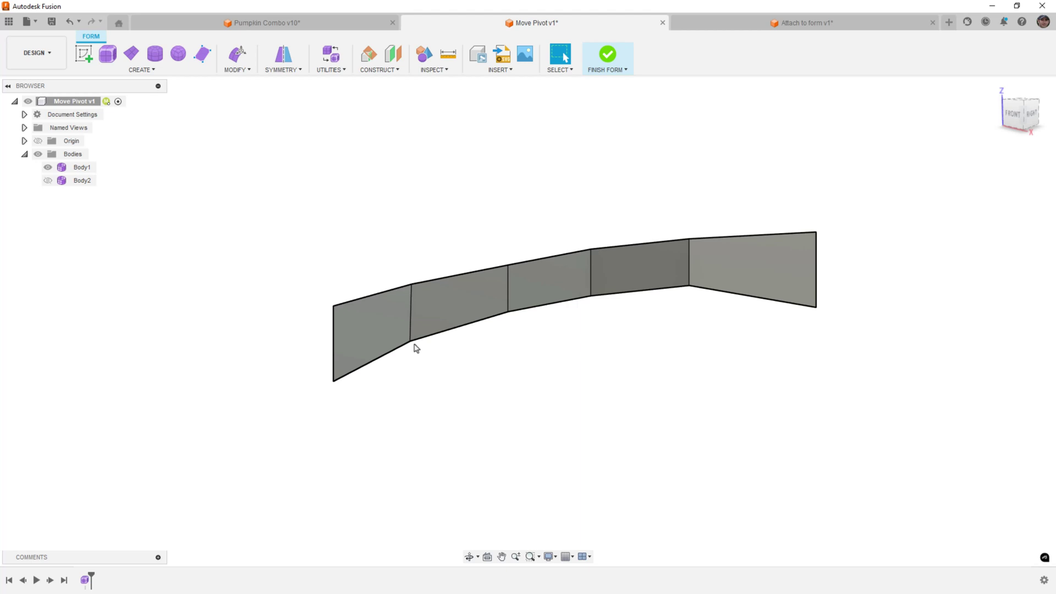
Extrude the lower edge loop of 5 edges on Body1 9 mm downward with Edit Form in the right view
click(240, 54)
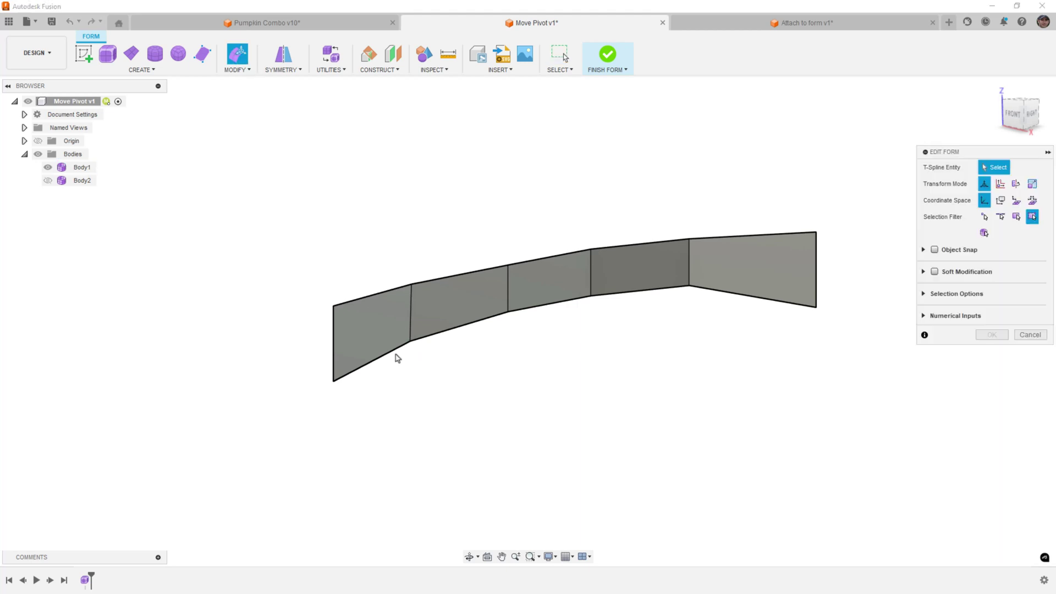
double_click(396, 353)
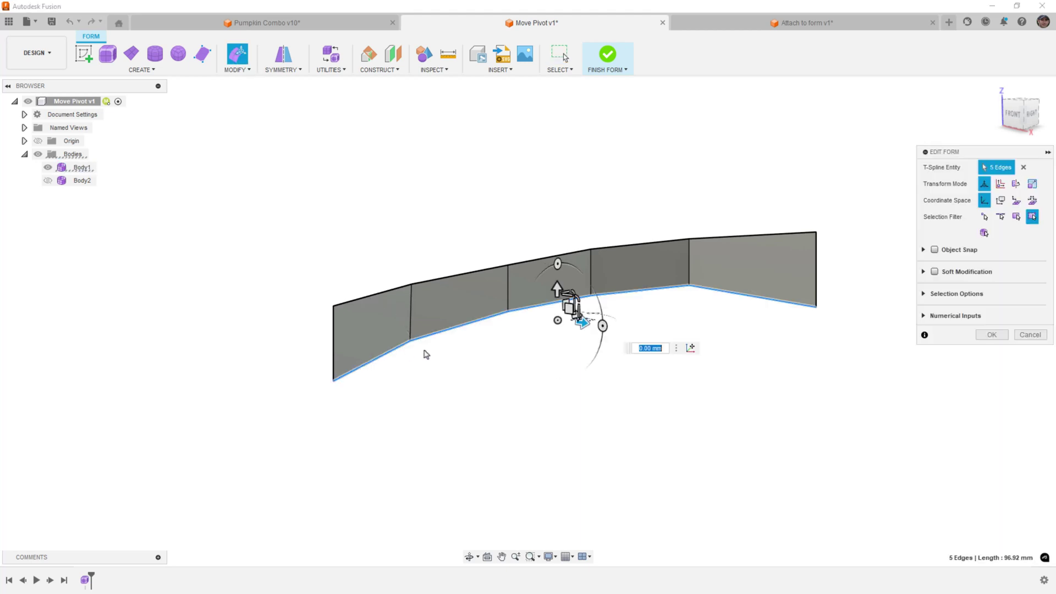
click(1031, 115)
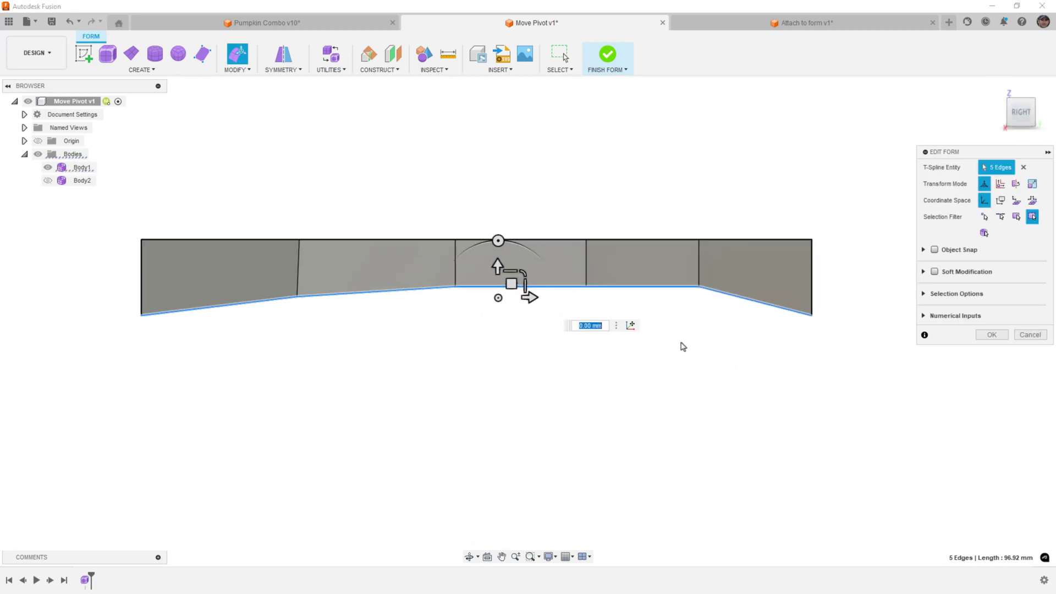
drag(497, 267, 498, 330)
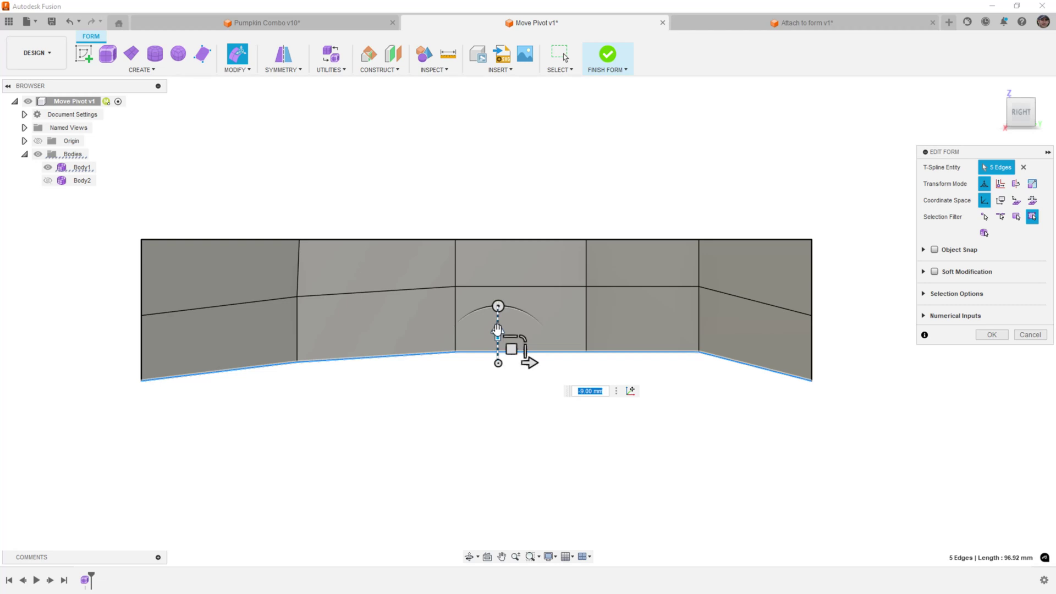
Set the lower edge loop's pivot on the strip's lowest corner vertex at its front-facing angled end in the right view
shift+middle_drag(418, 385, 497, 434)
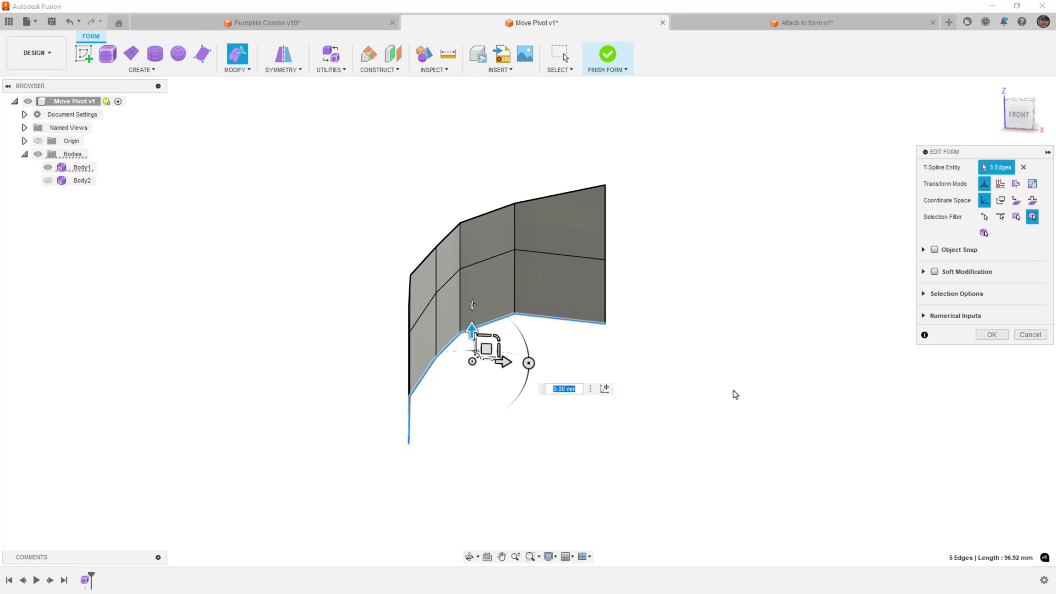
shift+middle_drag(685, 328, 622, 318)
click(1033, 114)
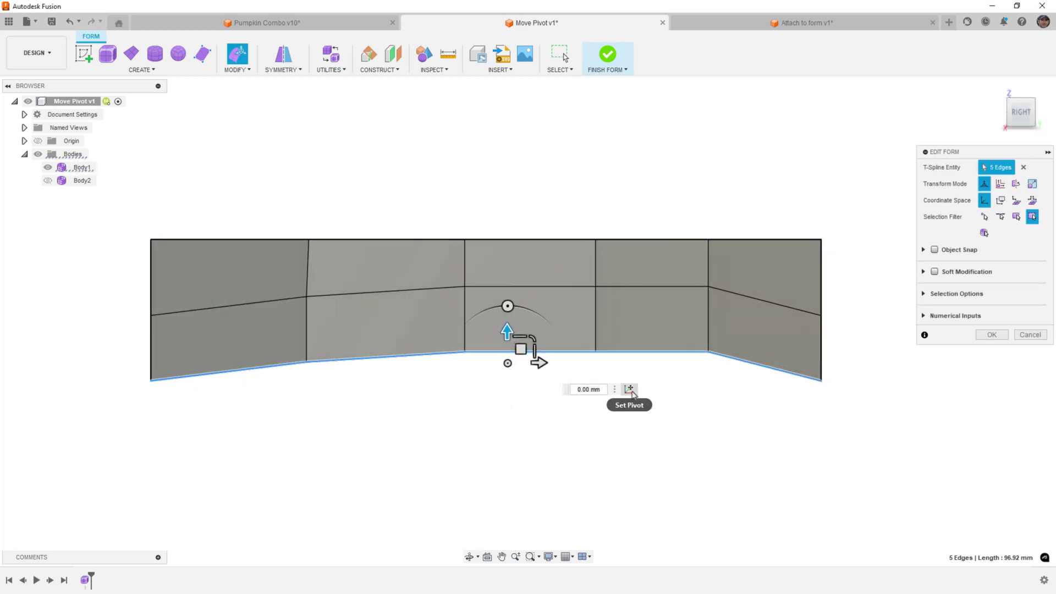
click(629, 390)
click(821, 381)
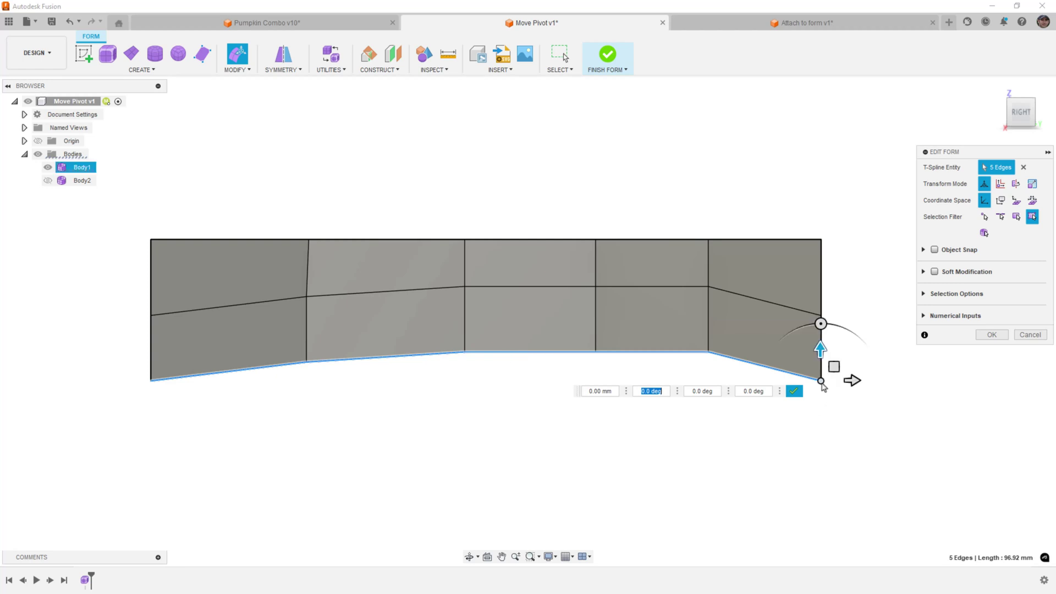
click(1043, 408)
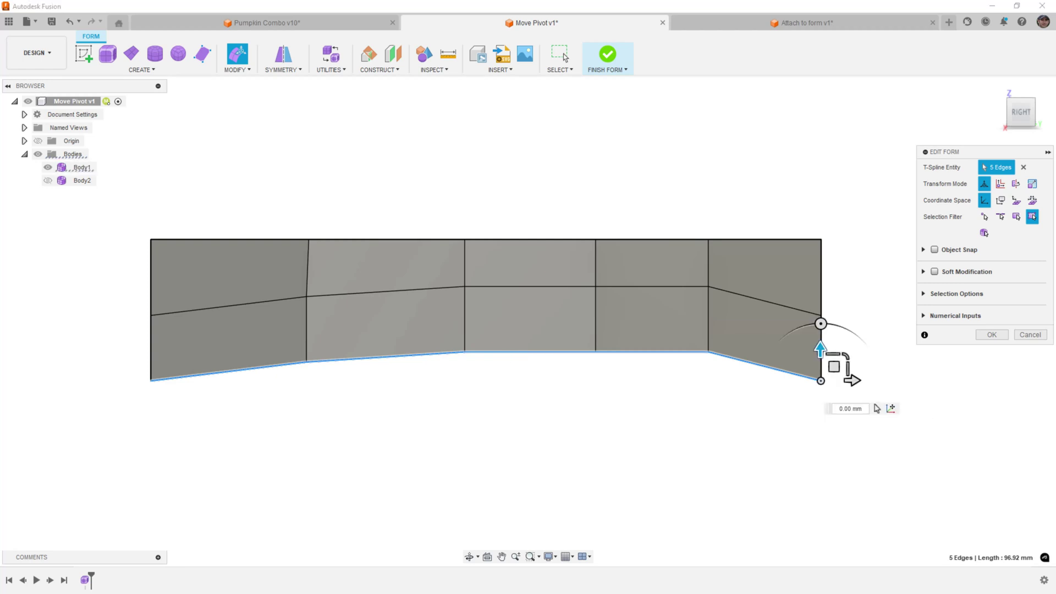
Scale the edge loop to 0 in Z and flatten it in X about the corner pivot, and clear the selection
drag(835, 353, 837, 397)
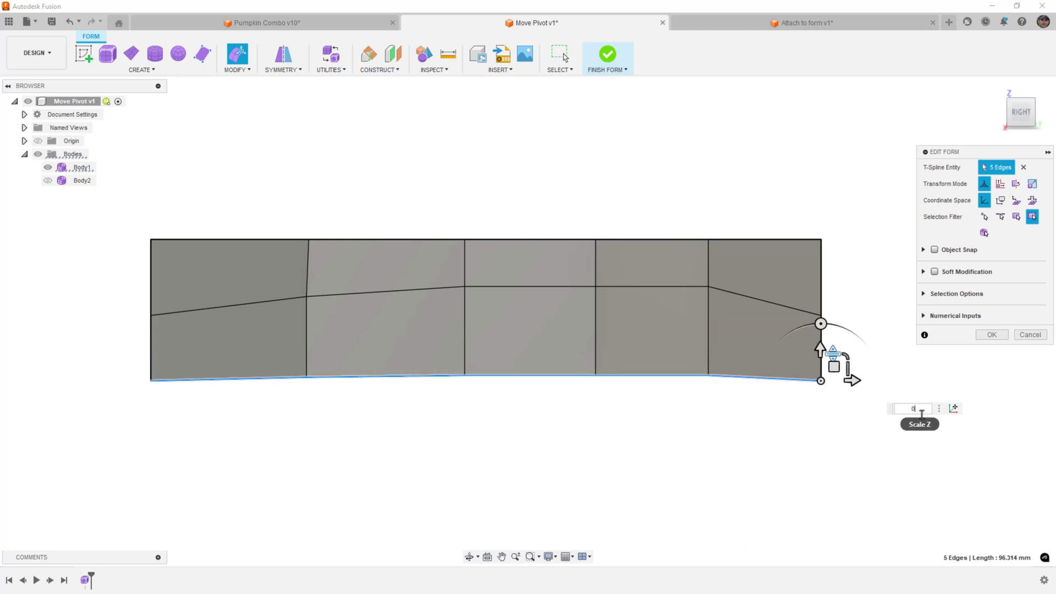
key(Return)
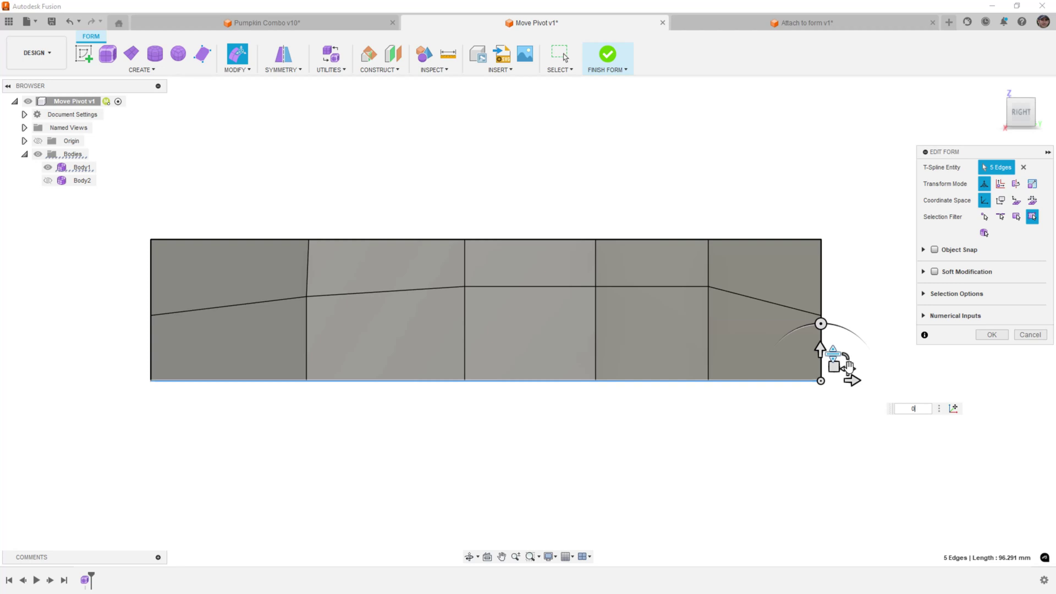
shift+middle_drag(848, 367, 841, 415)
drag(836, 406, 835, 332)
click(740, 422)
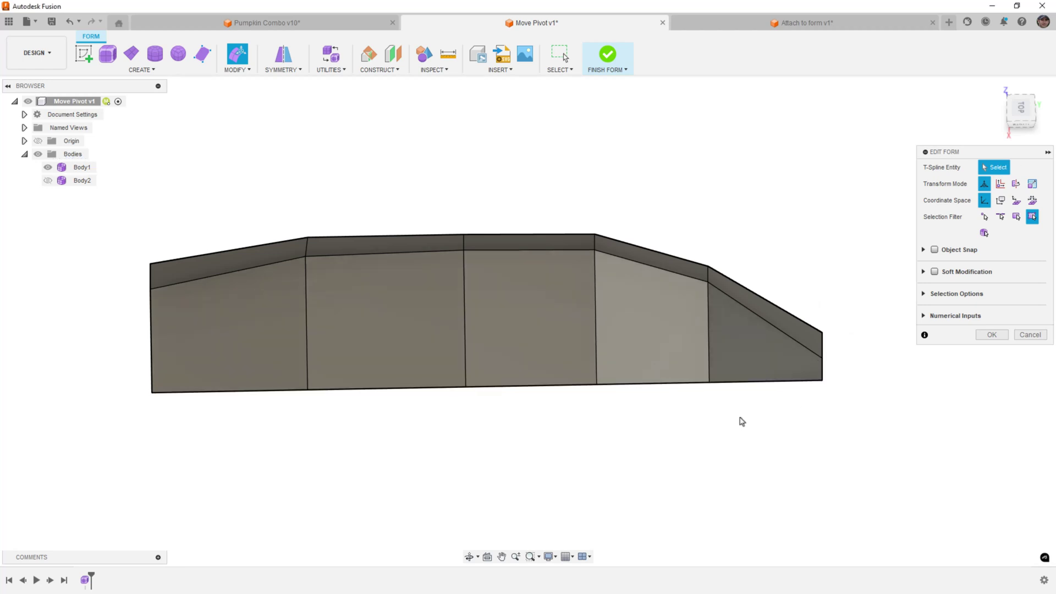
Reselect the straightened lower edge loop of 5 edges in box display and set its pivot on the end corner vertex
shift+middle_drag(741, 421, 840, 376)
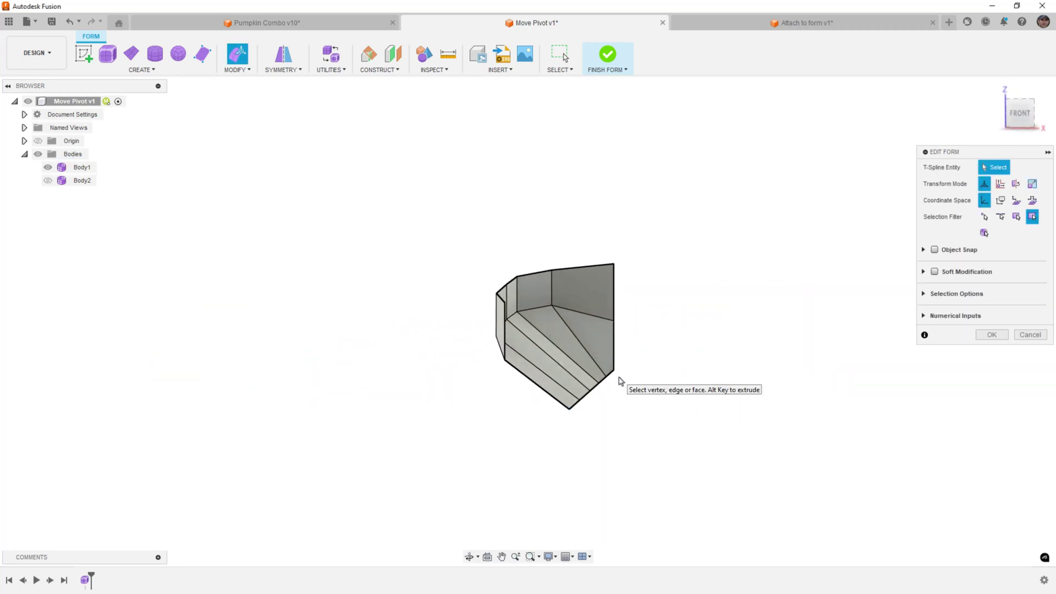
shift+middle_drag(632, 419, 617, 447)
click(618, 375)
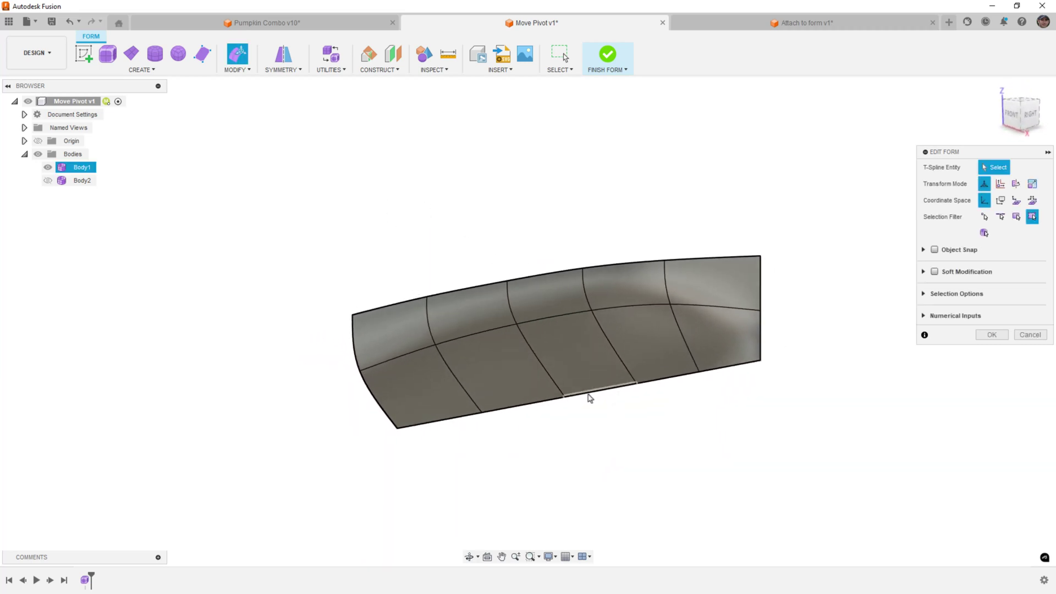
click(592, 391)
key(alt+1)
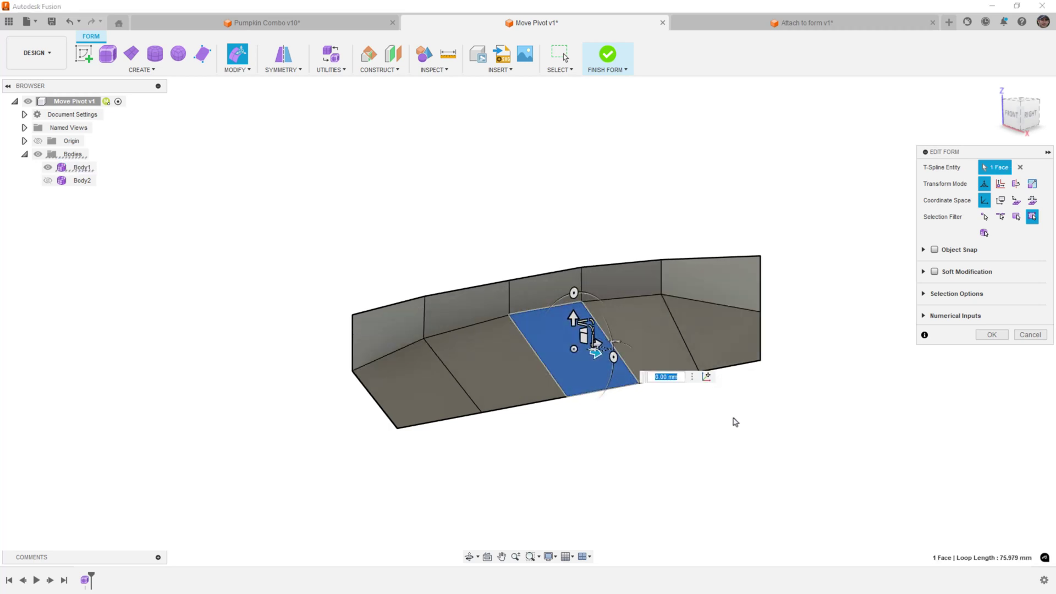
click(740, 375)
double_click(740, 368)
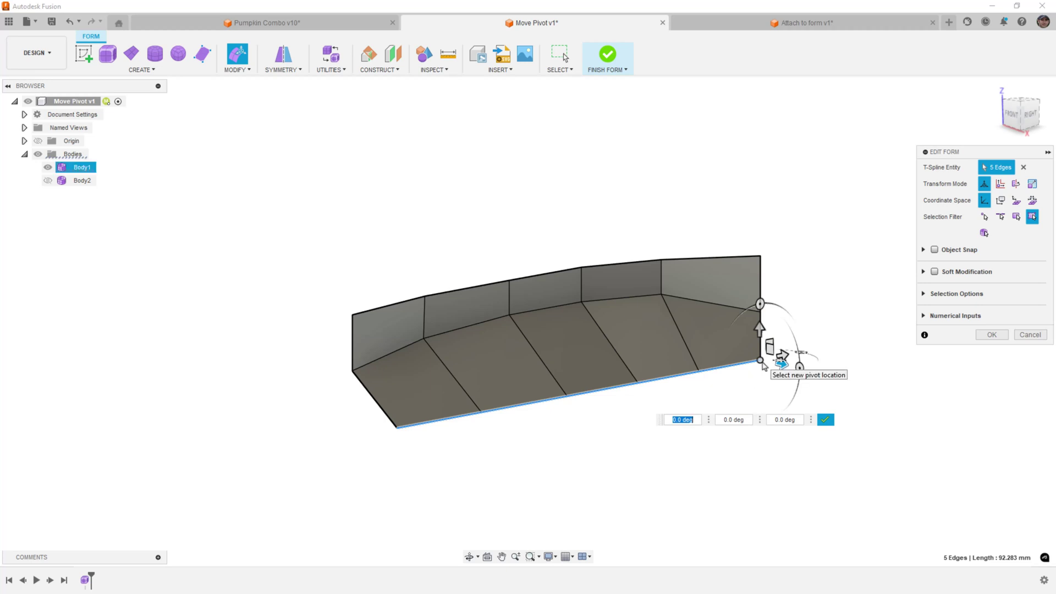
click(761, 360)
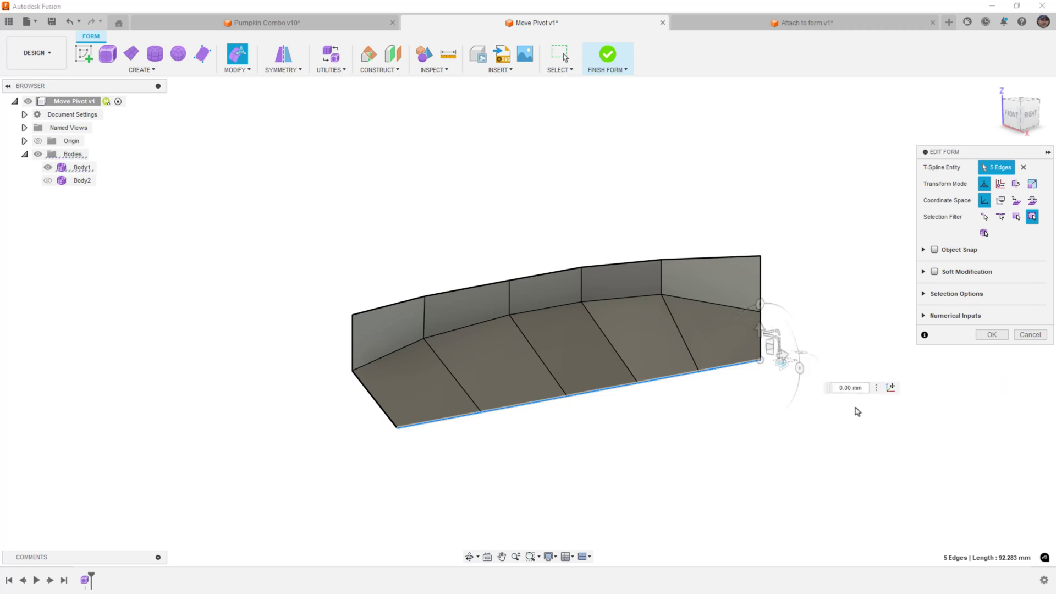
Rotate the straight edge loop by -5 degrees about the corner pivot and clear the selection
shift+middle_drag(854, 412, 831, 462)
click(1021, 107)
drag(851, 384, 854, 389)
shift+middle_drag(761, 453, 778, 390)
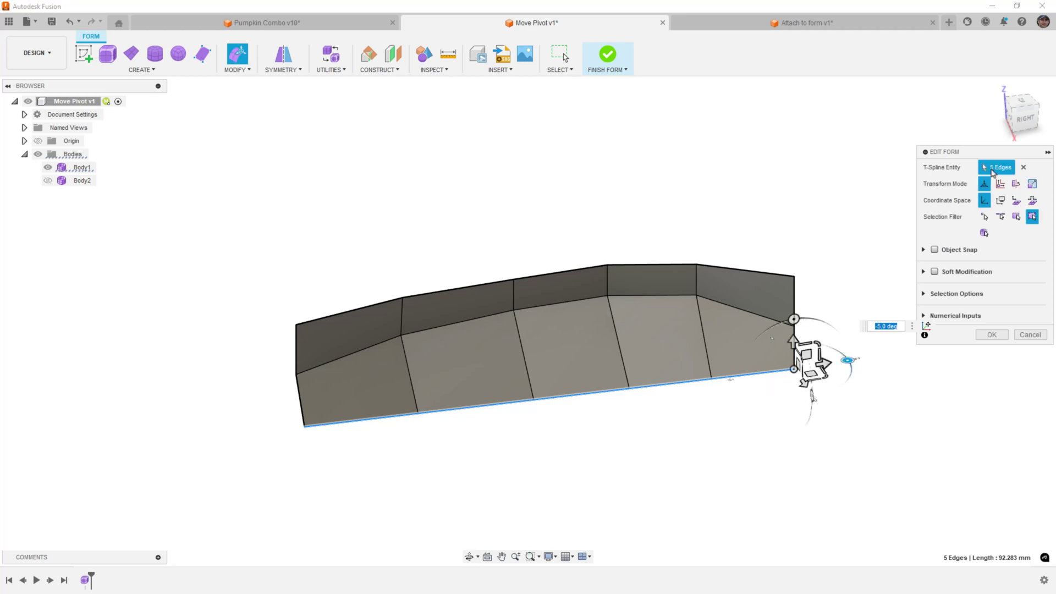
click(842, 235)
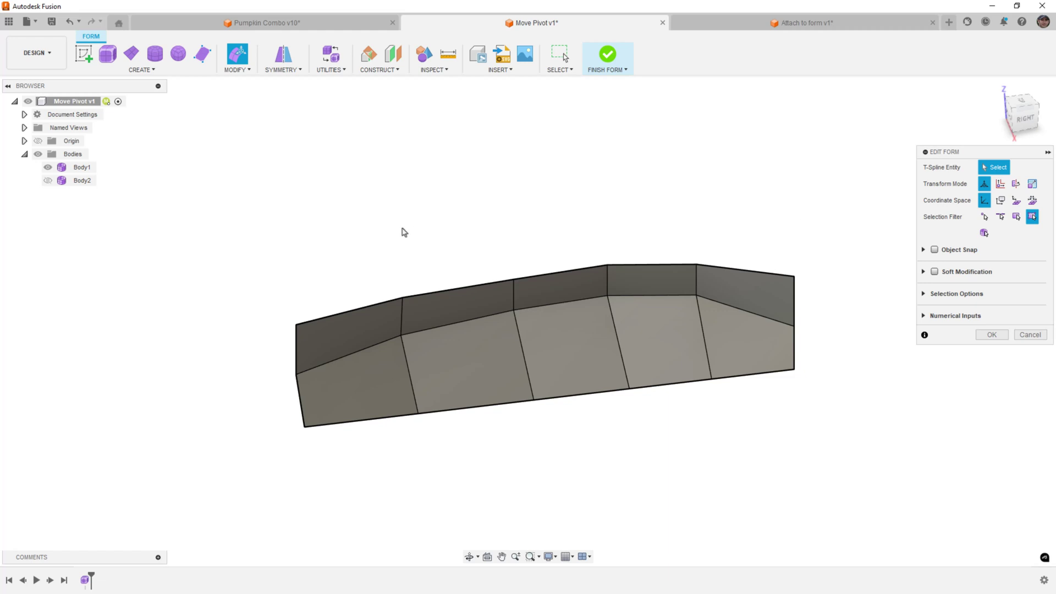
Start Flatten on the strip with the direction set to Select Parallel Plane and the XY plane as reference
click(238, 70)
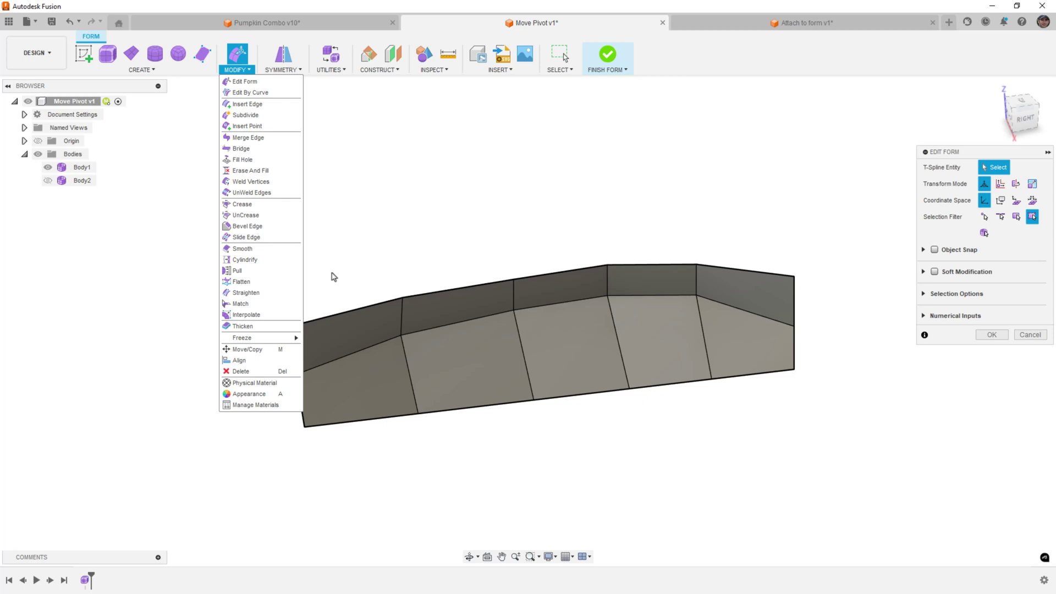
click(240, 283)
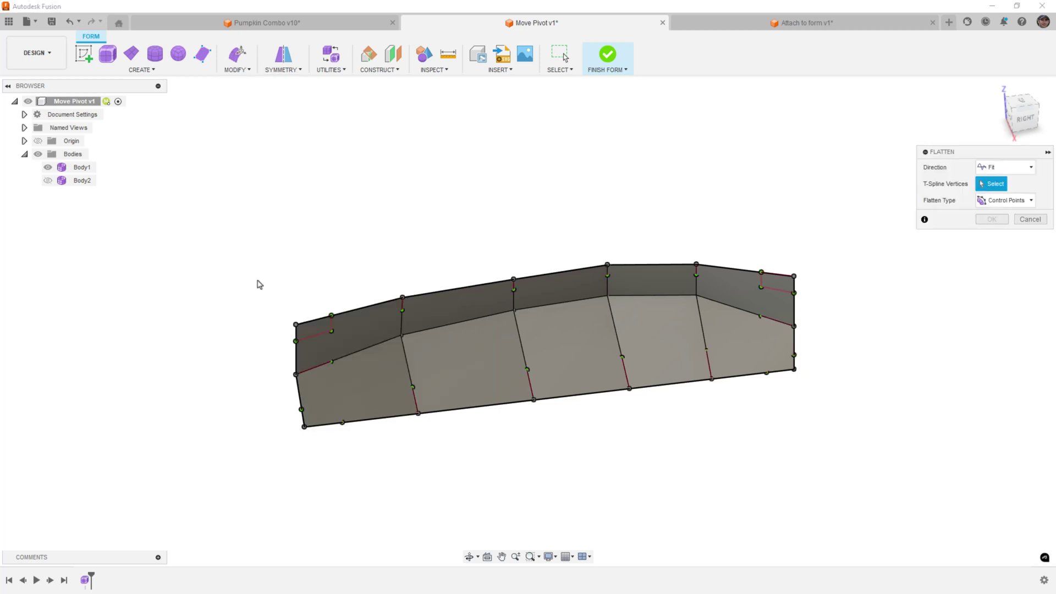
click(1022, 168)
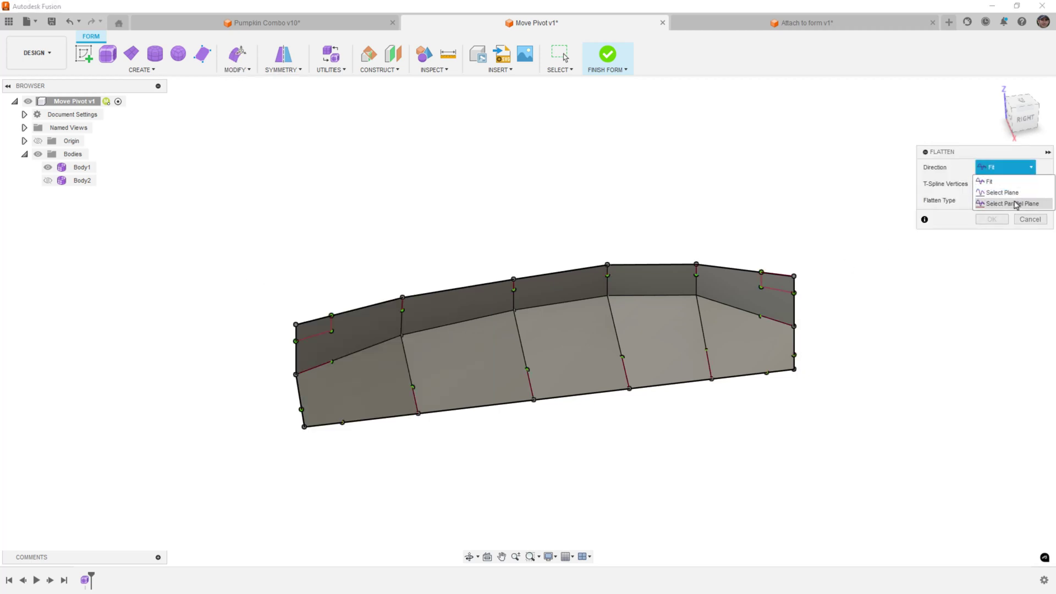
click(1009, 204)
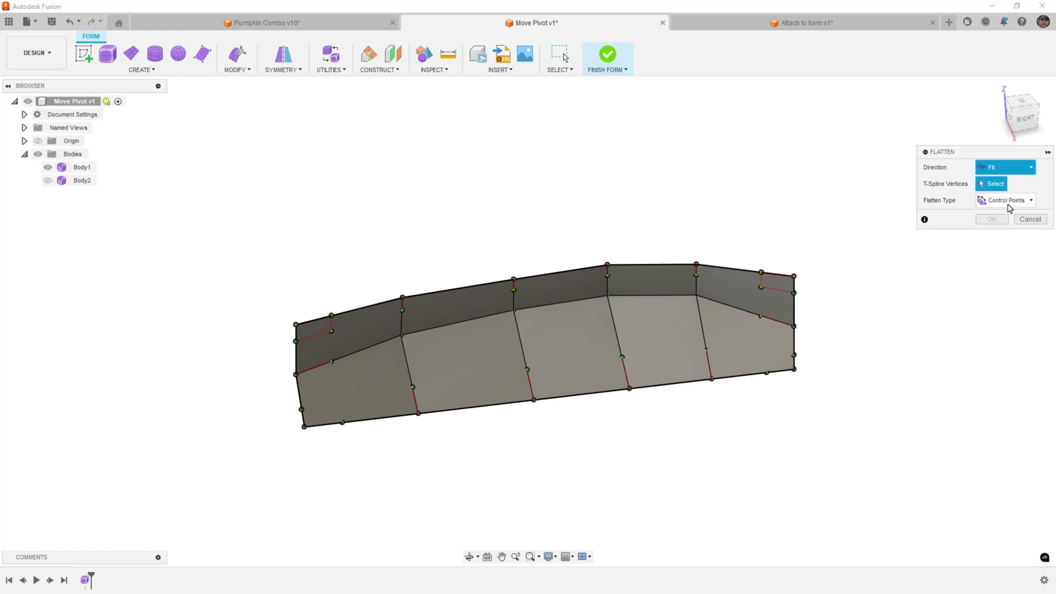
click(722, 262)
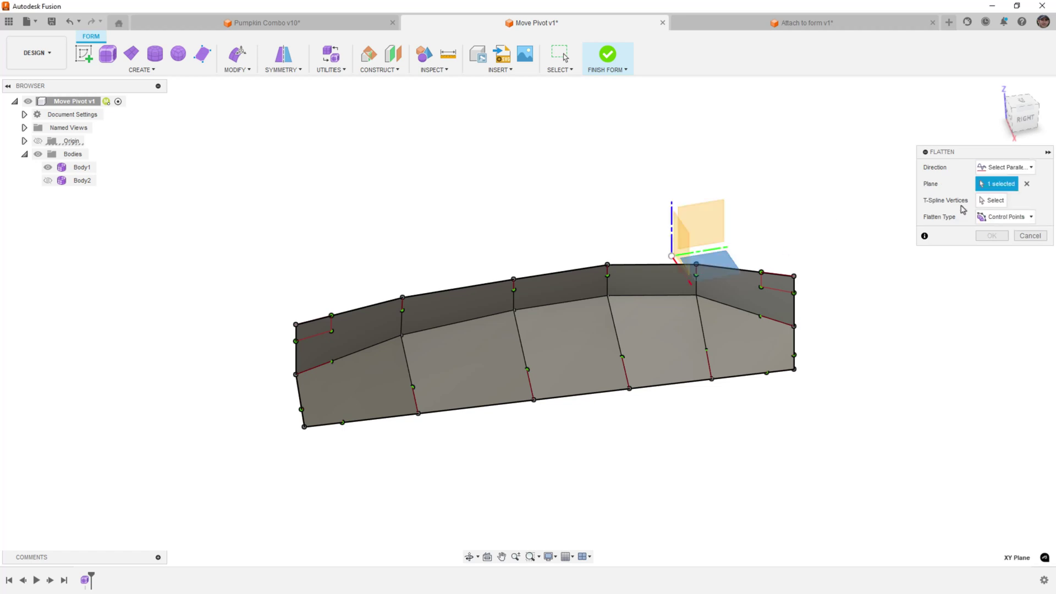
Try to flatten the six vertices of the strip's middle edge loop parallel to the XY plane, and cancel the command
click(992, 200)
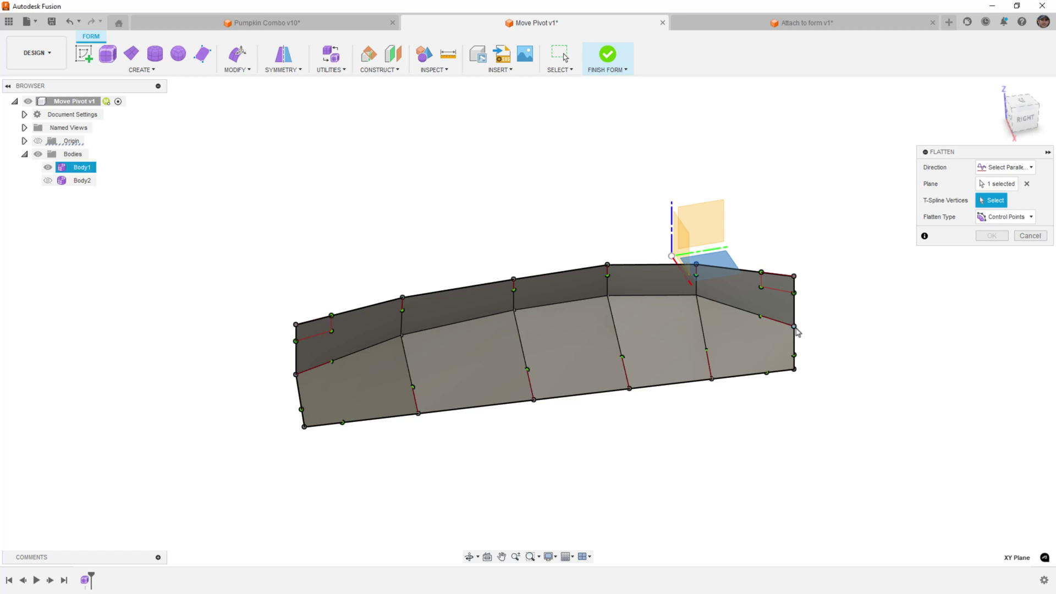
click(794, 327)
click(696, 296)
click(607, 296)
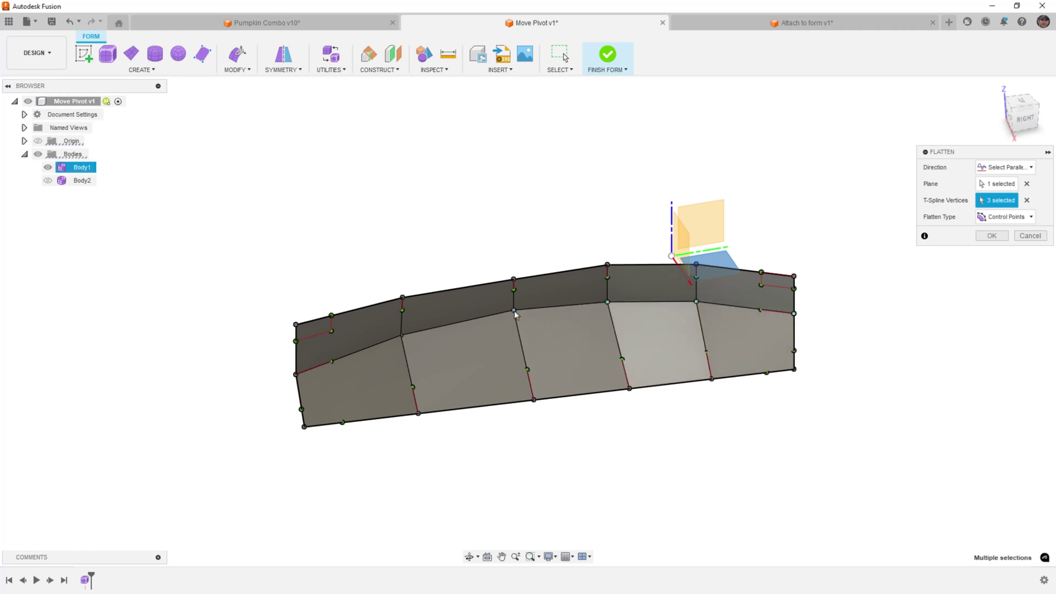
click(513, 311)
click(401, 333)
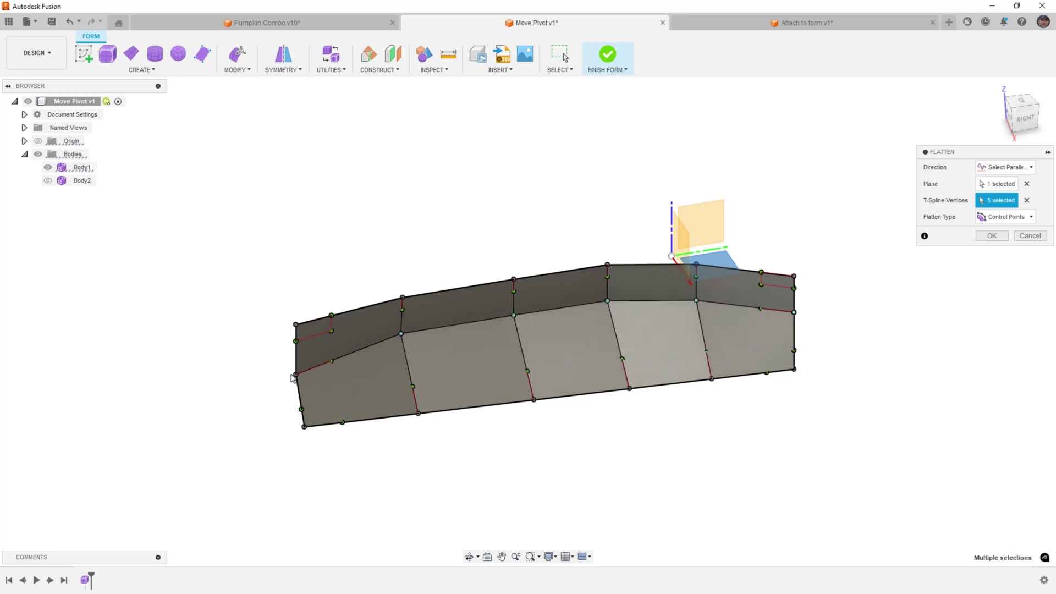
click(295, 375)
click(1024, 117)
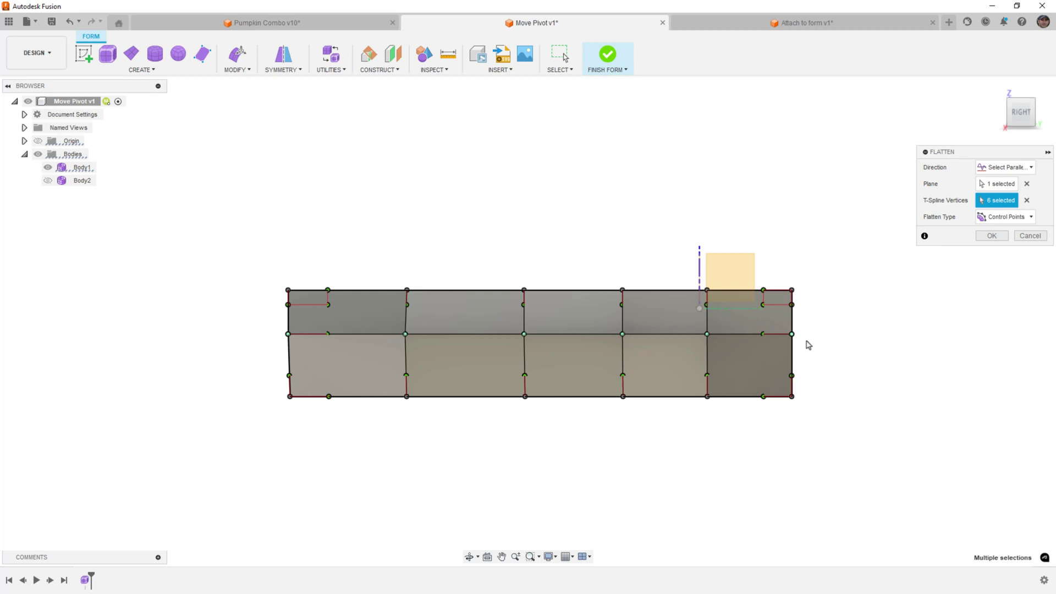
click(1030, 235)
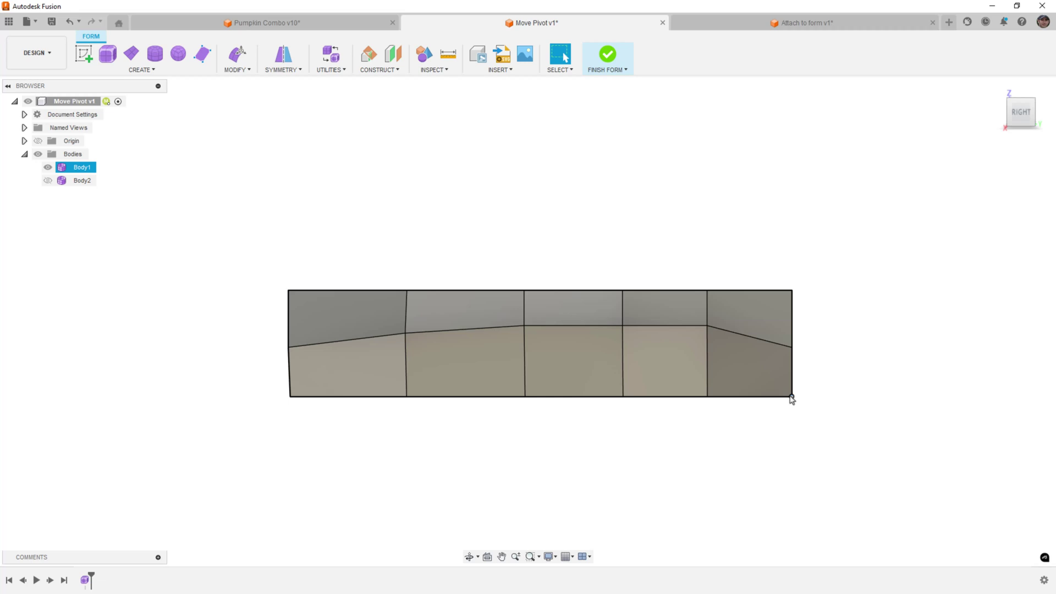
Extrude the strip's upper open edge loop of 5 edges upward and sideways with Edit Form to add a new row of faces
double_click(361, 291)
shift+middle_drag(364, 341, 439, 351)
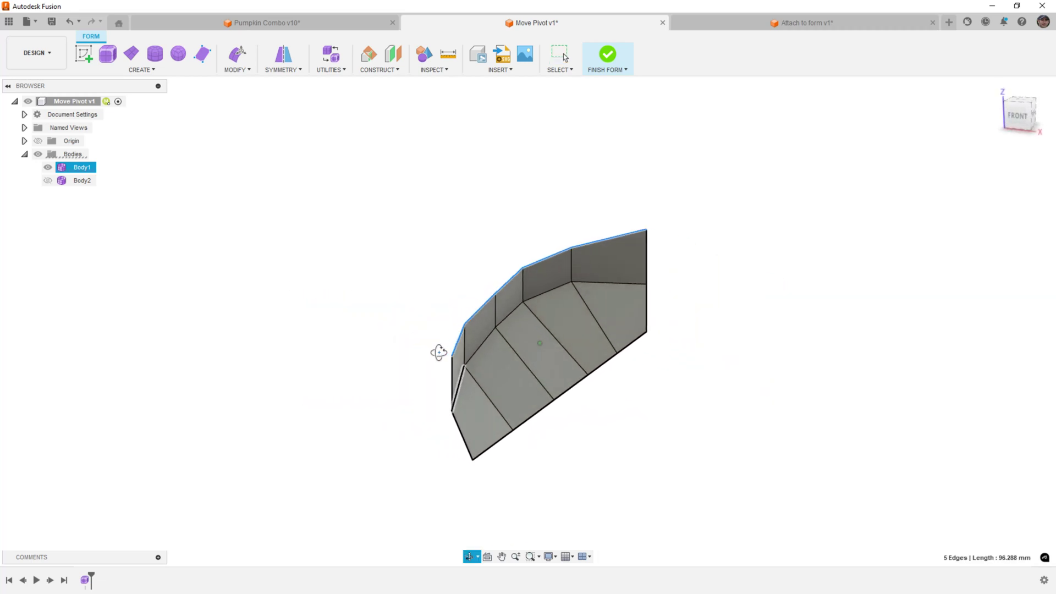
click(238, 55)
shift+middle_drag(394, 182, 439, 268)
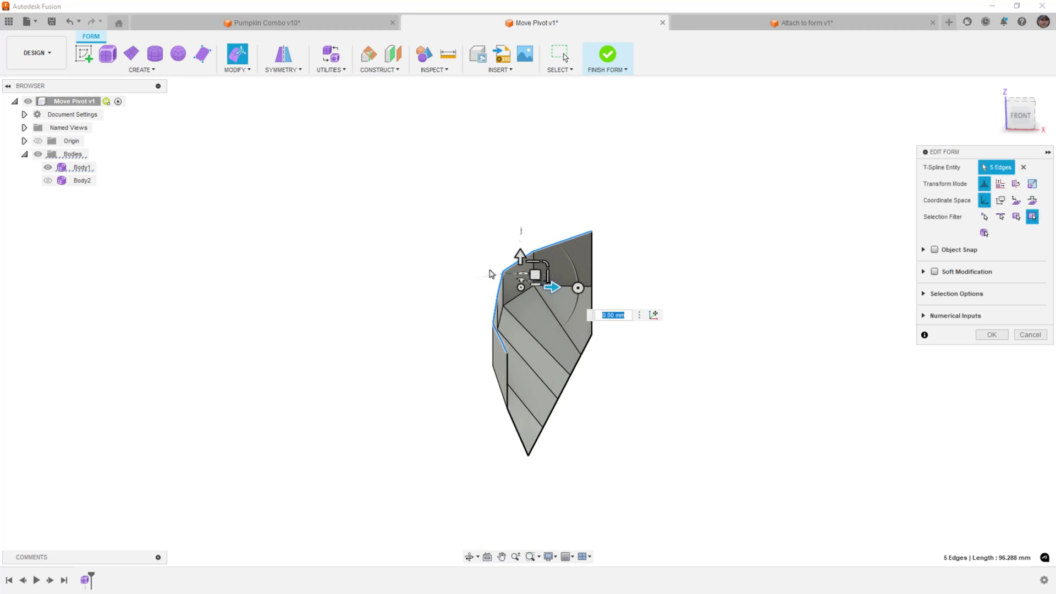
drag(532, 274, 494, 223)
Rotate the extruded upper edge loop by 15 degrees and clear the selection
shift+middle_drag(605, 247, 557, 212)
drag(510, 180, 503, 190)
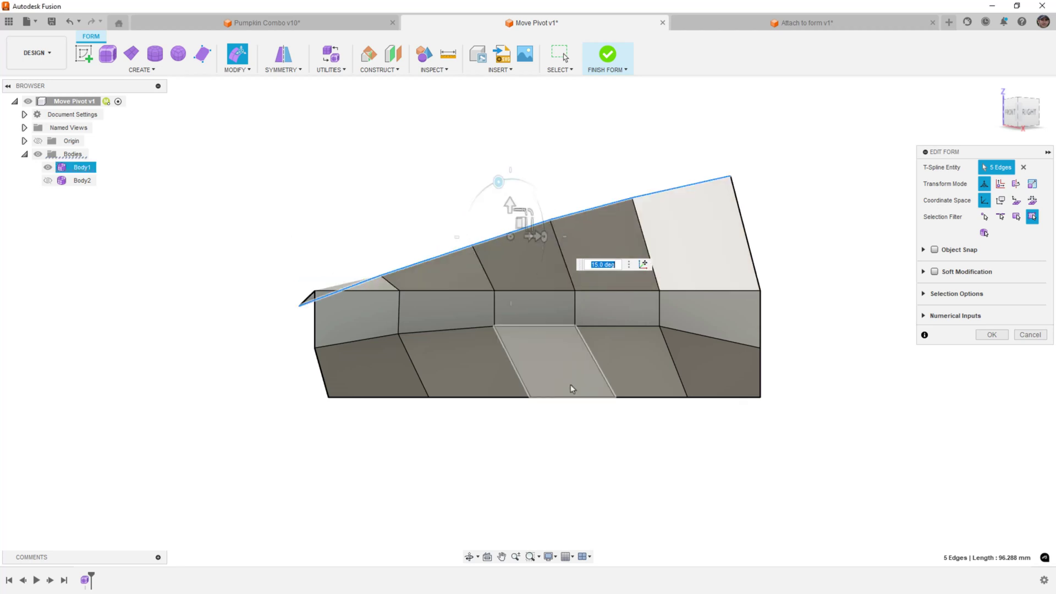
shift+middle_drag(568, 382, 539, 380)
click(886, 332)
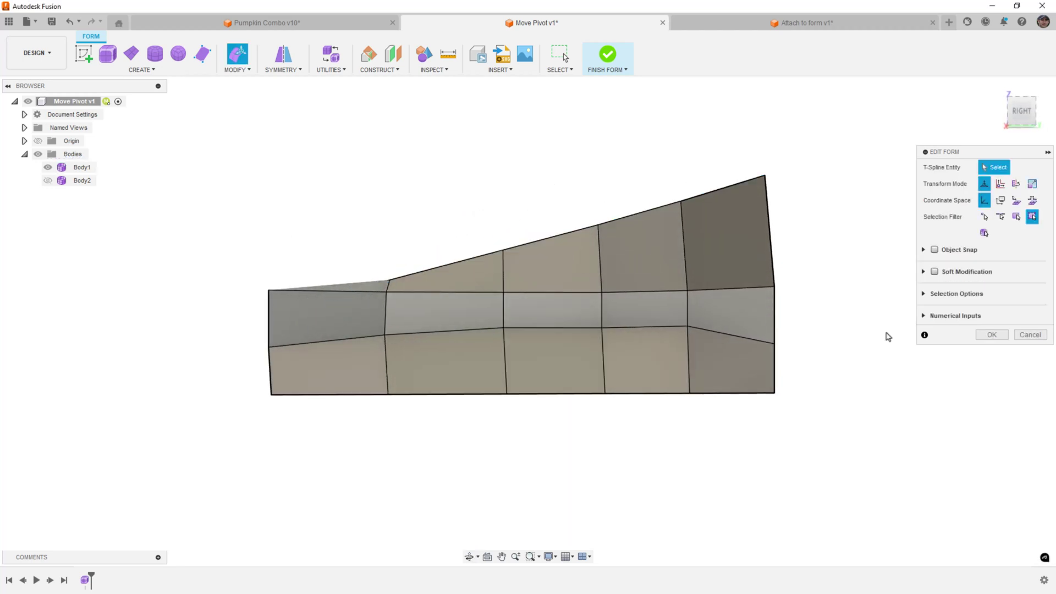
Reselect the tilted upper edge loop of 5 edges and set its pivot on the highest end corner vertex
double_click(743, 182)
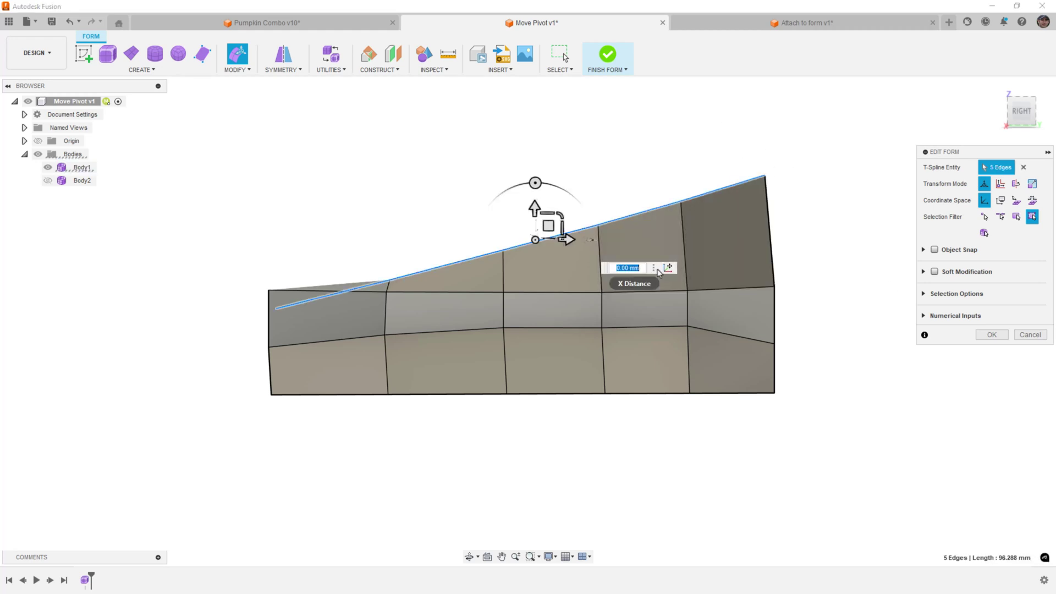
click(668, 267)
click(764, 176)
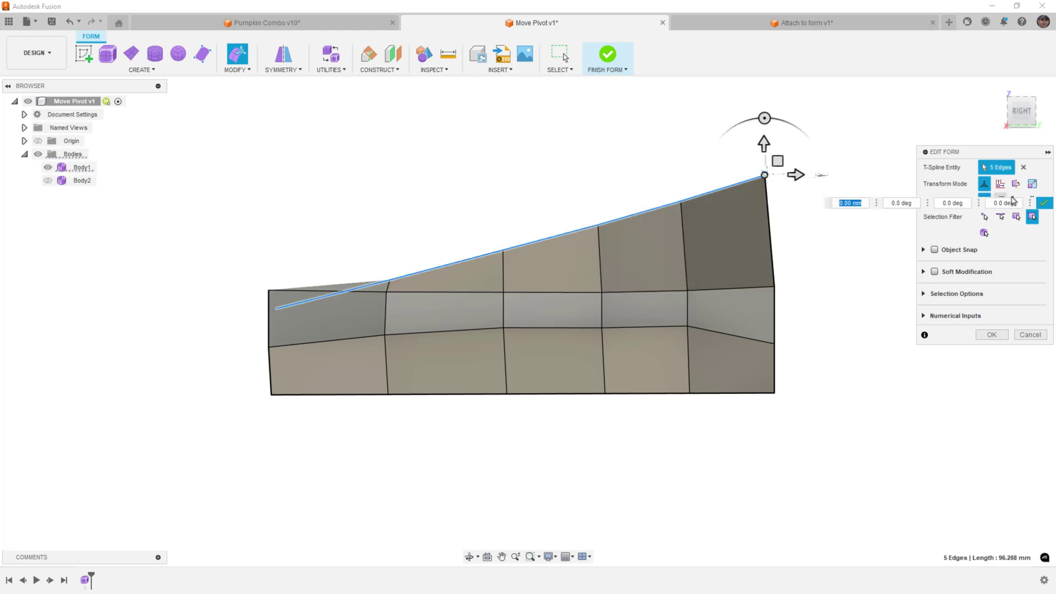
click(1044, 204)
Scale the upper edge loop to 0 in Z about the corner pivot, finish Edit Form and clear the selection
drag(777, 146, 791, 232)
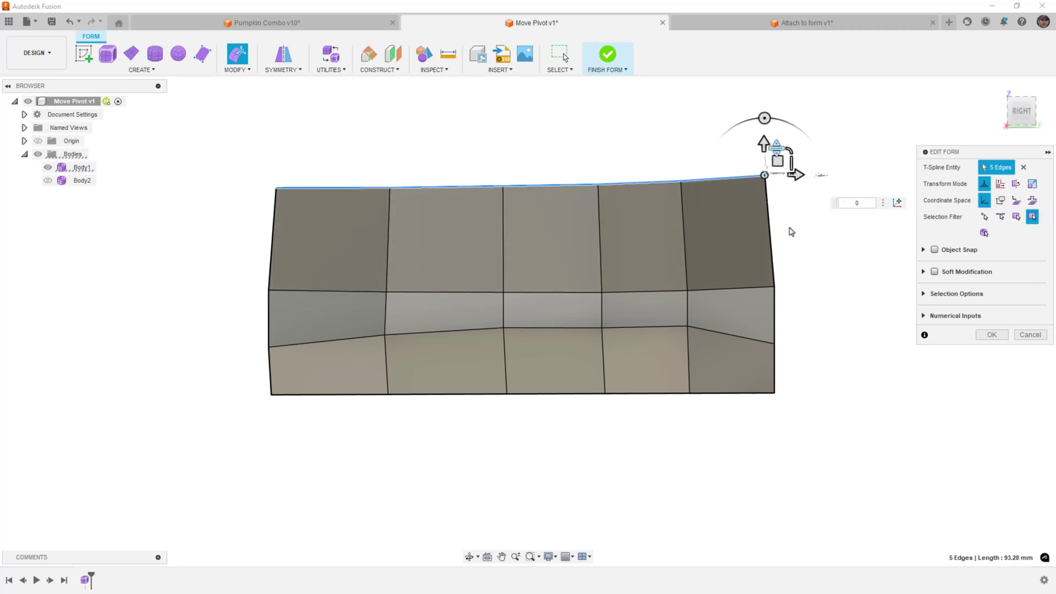
key(Return)
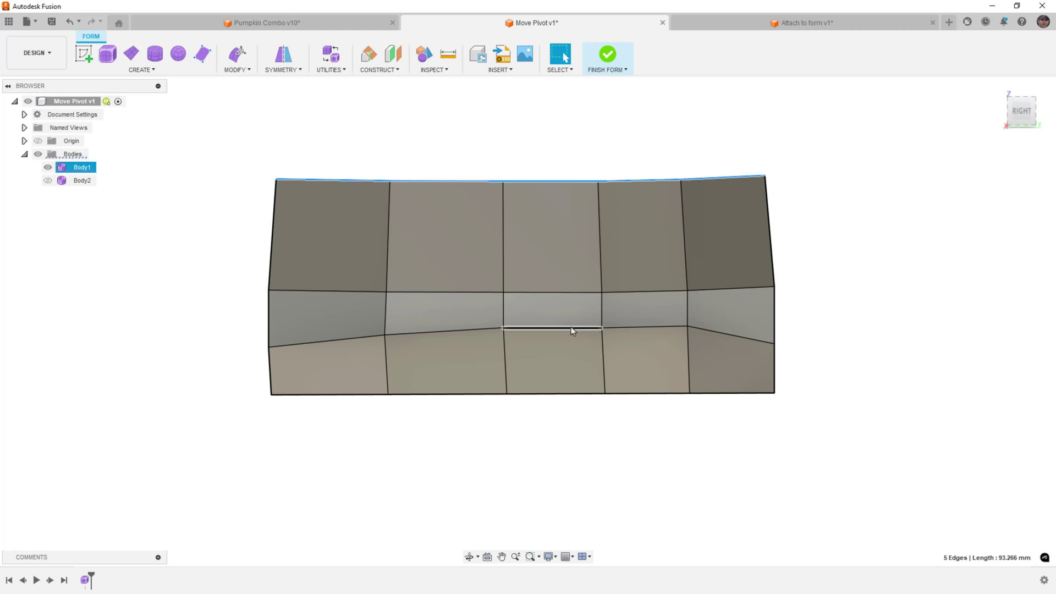
shift+middle_drag(572, 328, 630, 344)
click(639, 431)
Make Body2 visible beside the strip, with the strip in smooth display
shift+middle_drag(638, 431, 553, 418)
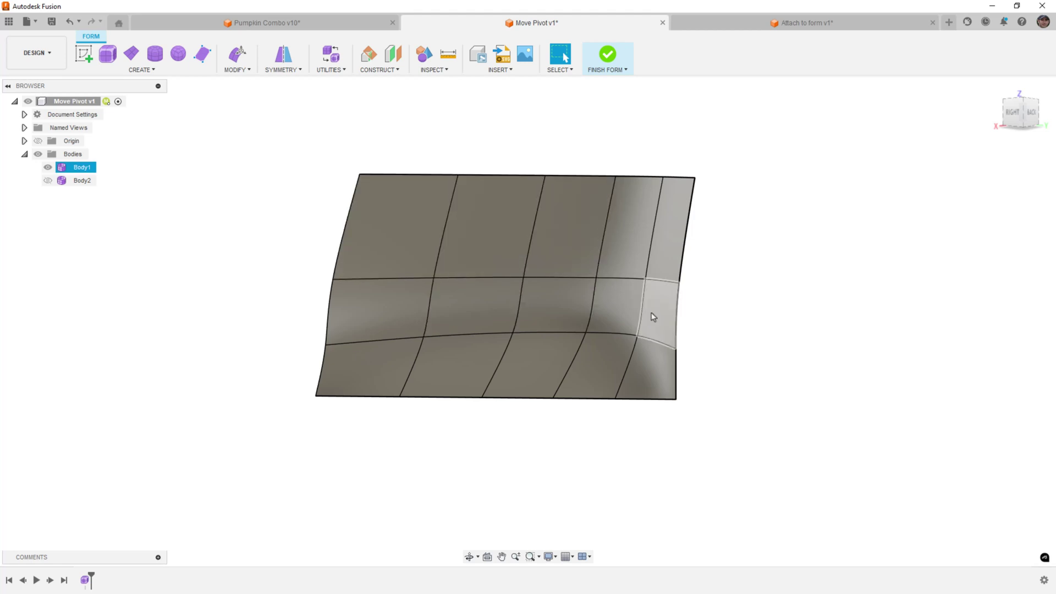
click(48, 181)
shift+middle_drag(193, 242, 457, 358)
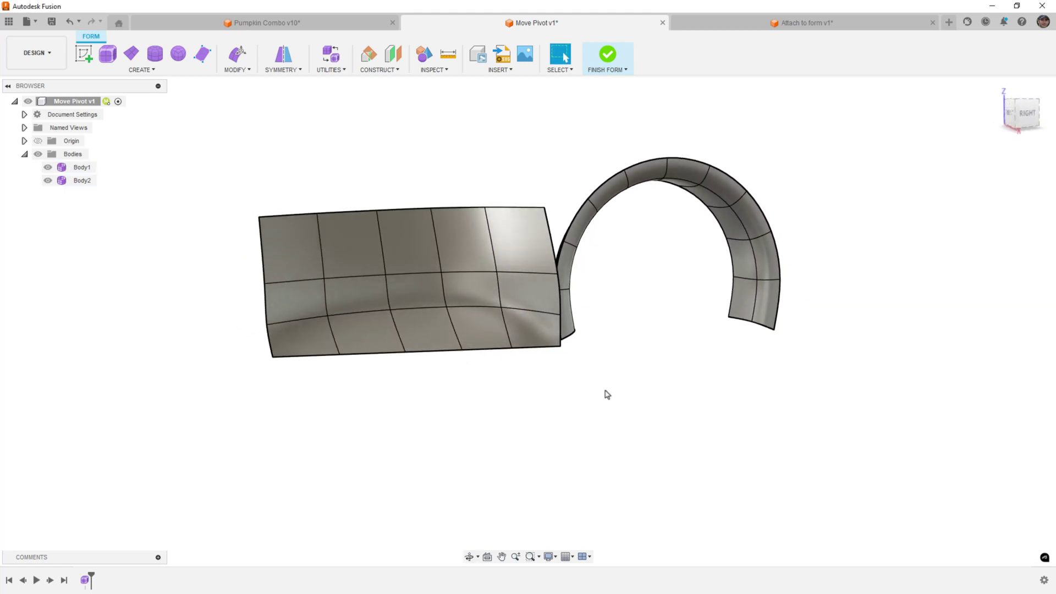
shift+middle_drag(603, 388, 592, 393)
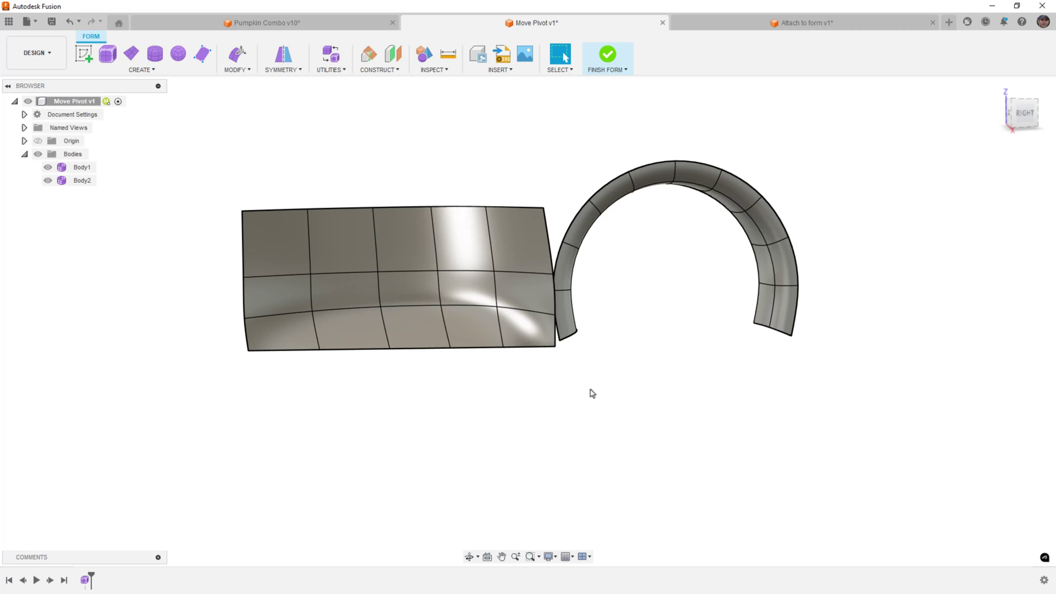
click(1023, 114)
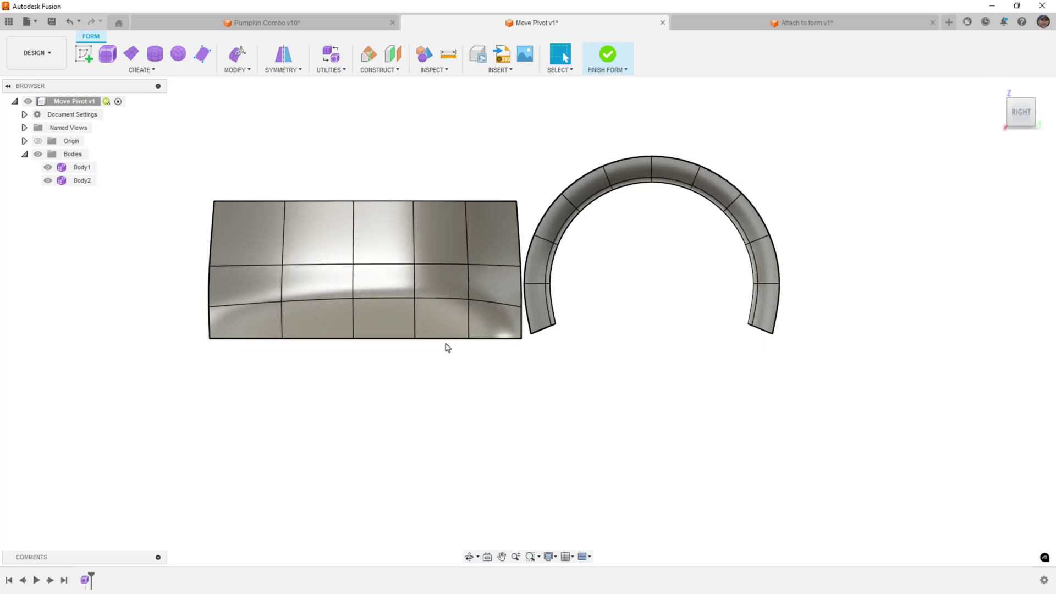
Select middle faces of the strip, switch it from smooth to box display, clear the selection and examine both bodies
click(444, 322)
click(401, 321)
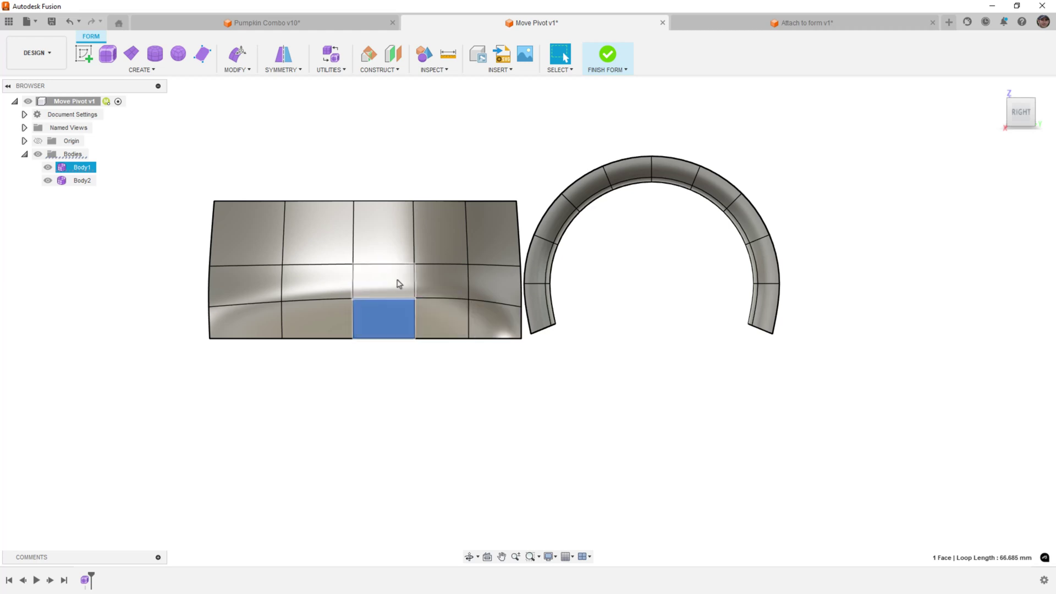
click(399, 285)
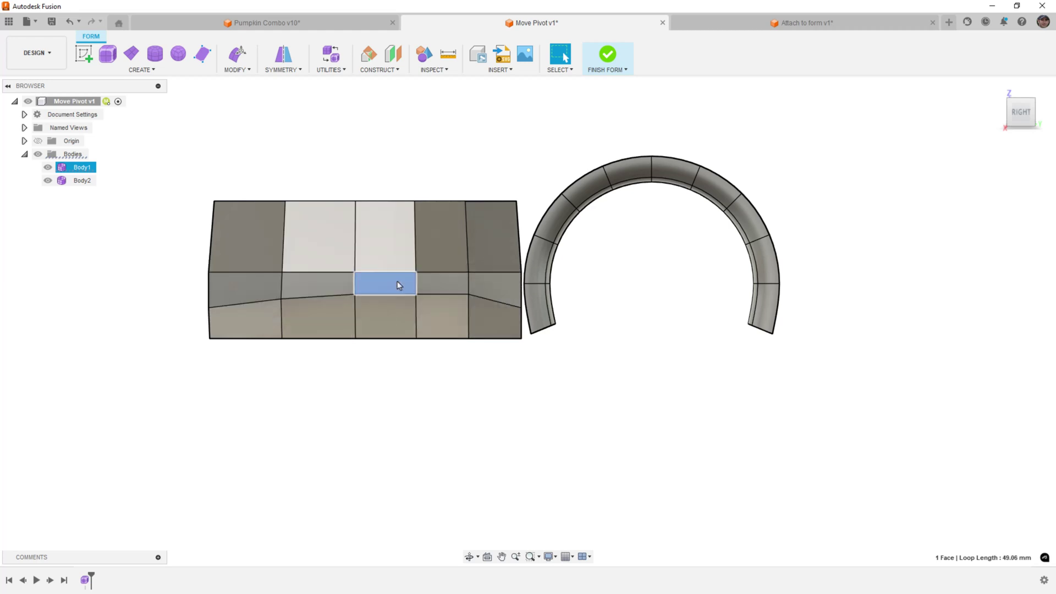
click(385, 352)
shift+middle_drag(388, 363, 471, 358)
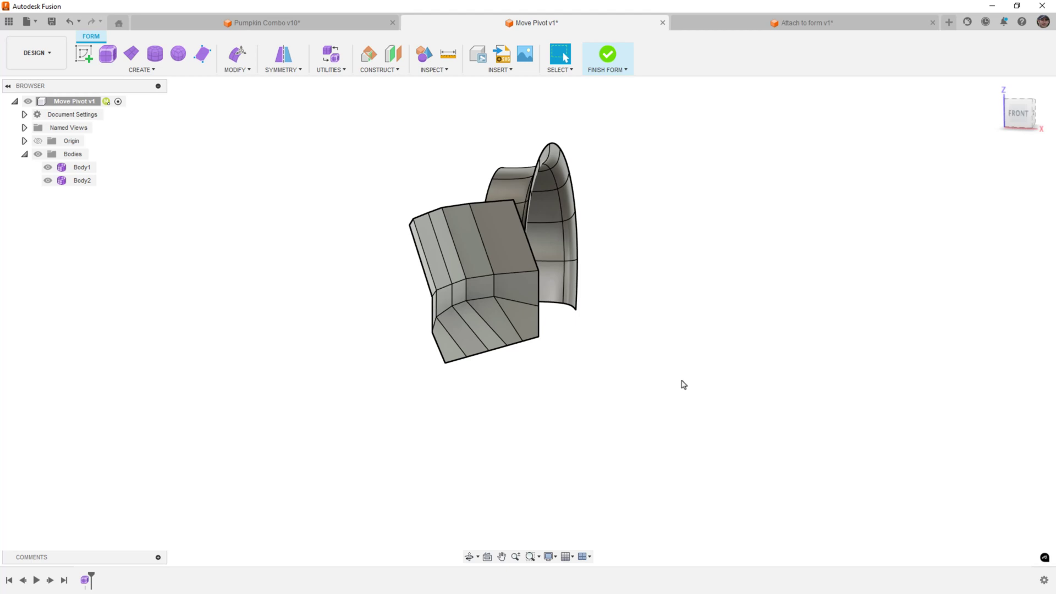
shift+middle_drag(651, 420, 585, 423)
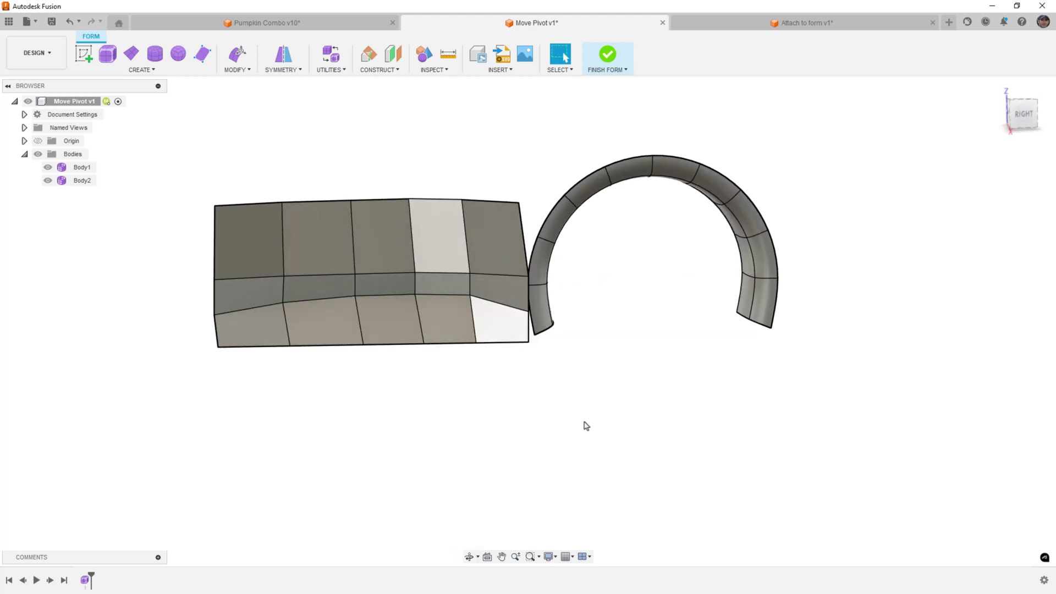